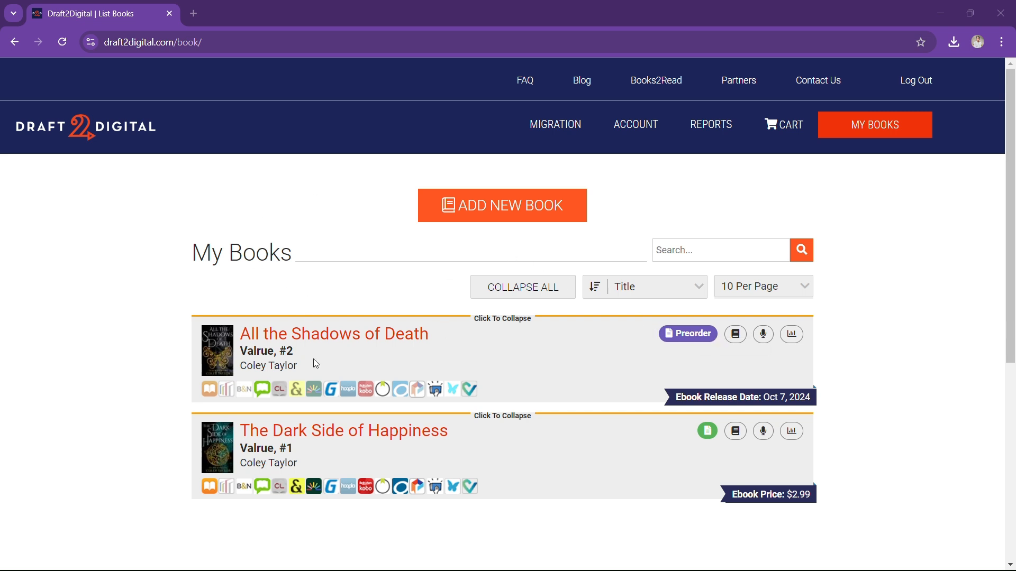
# Open 'All the Shadows of Death' from the My Books list
pyautogui.click(340, 342)
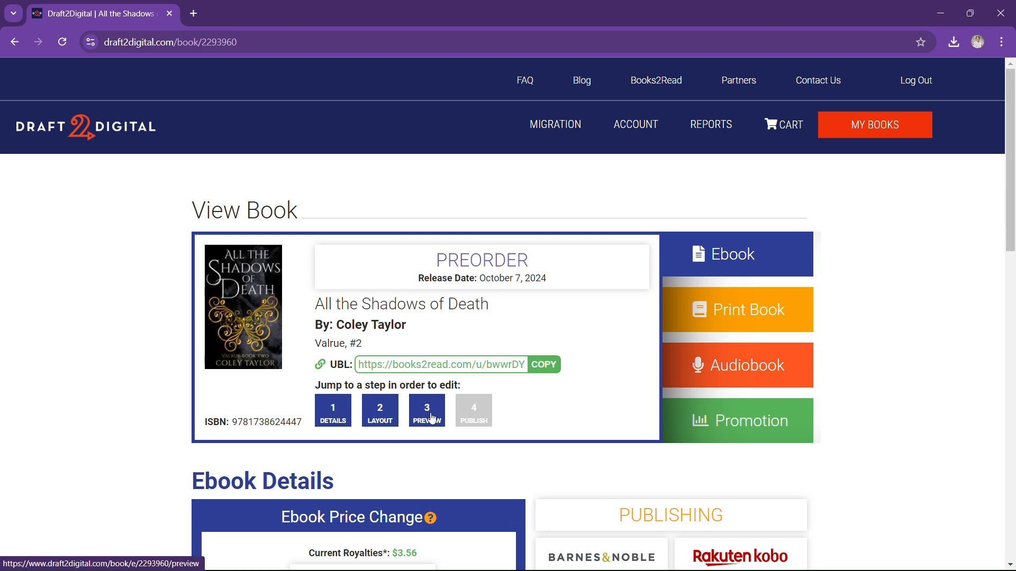
# Go to step 1, Details, for the preorder book 'All the Shadows of Death'
pyautogui.click(334, 411)
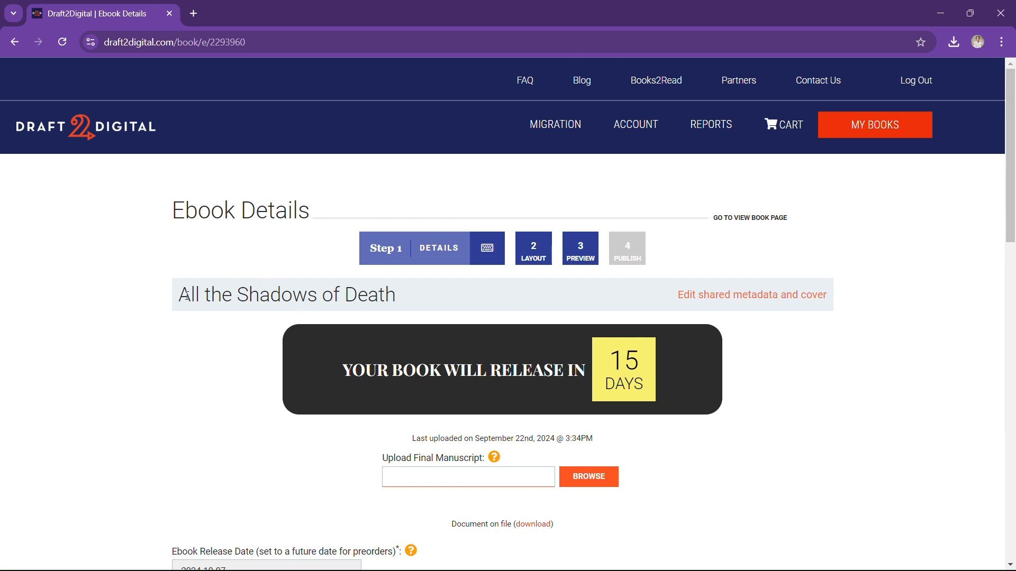
# Expand the shared metadata and cover section and open Edit Shared Metadata
pyautogui.click(799, 300)
pyautogui.scroll(-5, 920, 265)
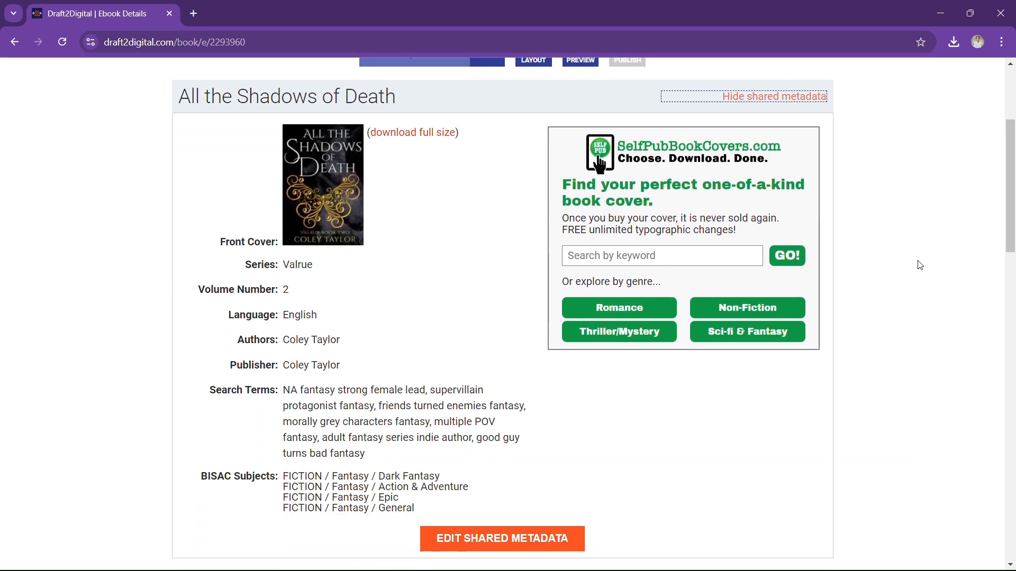
pyautogui.scroll(1, 921, 266)
pyautogui.scroll(-1, 352, 397)
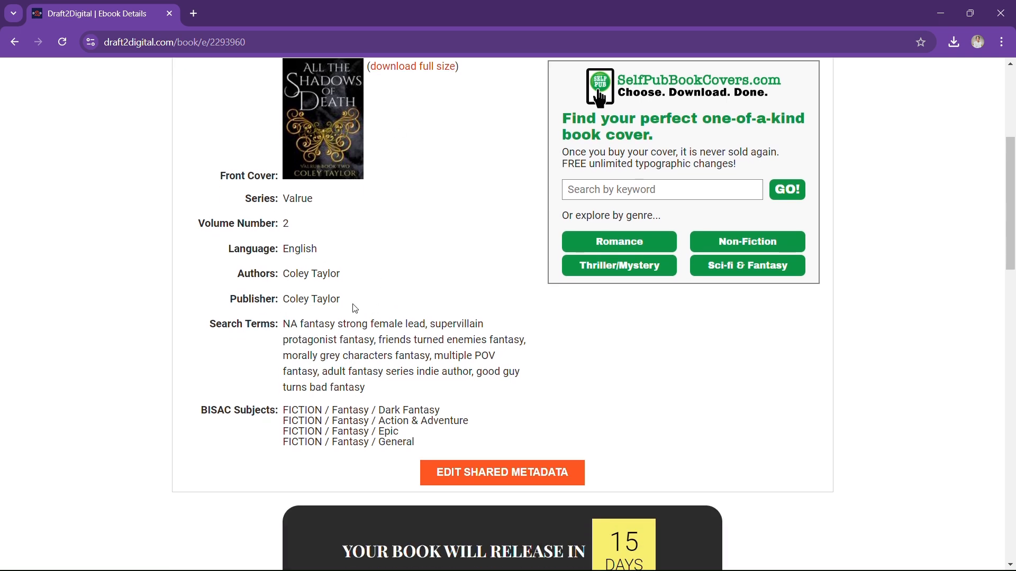
pyautogui.click(502, 477)
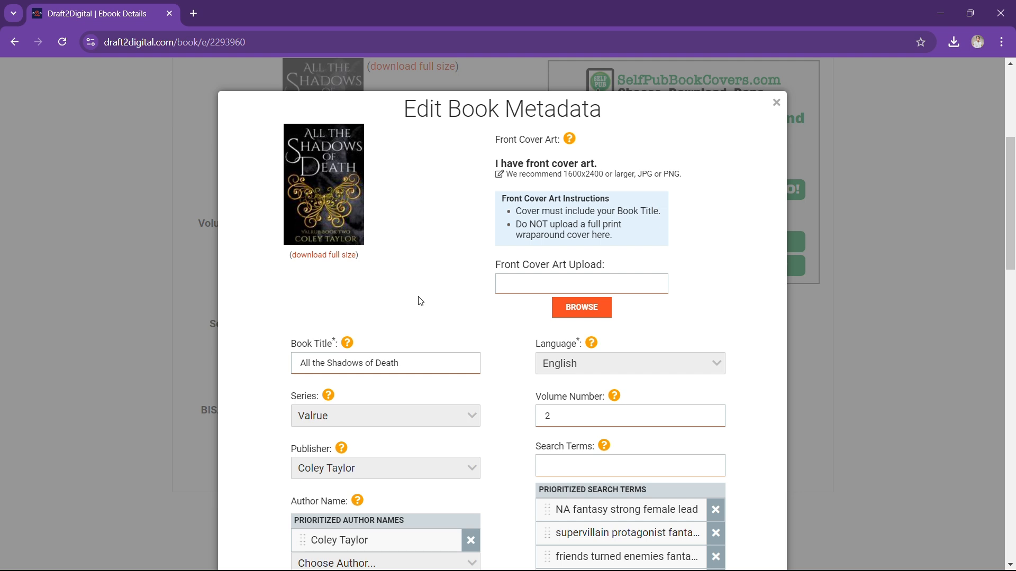
# Review the title, Valrue series volume 2, author, seven search terms and adult-content audience setting
pyautogui.scroll(-1, 426, 278)
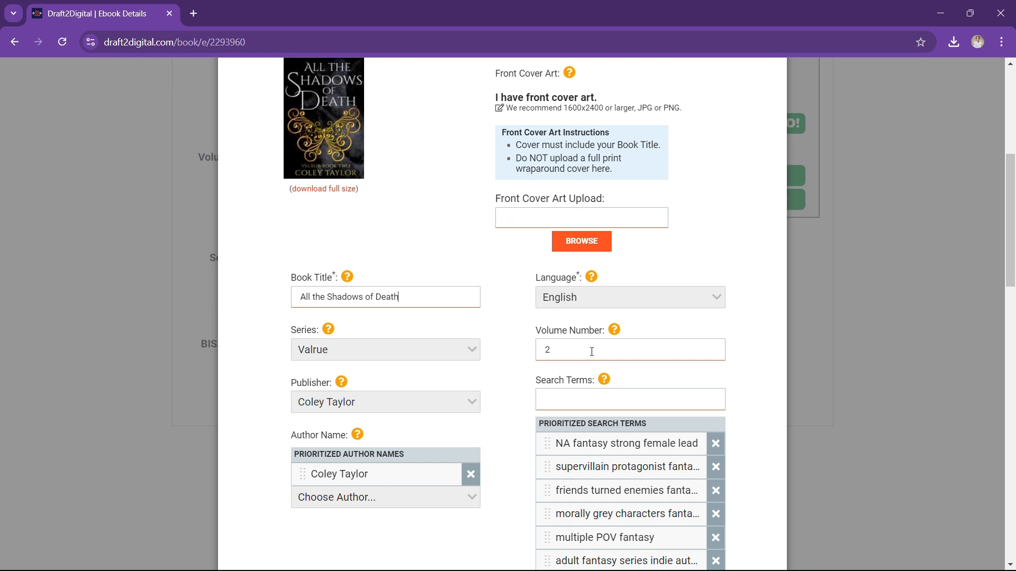
pyautogui.scroll(-1, 650, 381)
pyautogui.moveTo(604, 313)
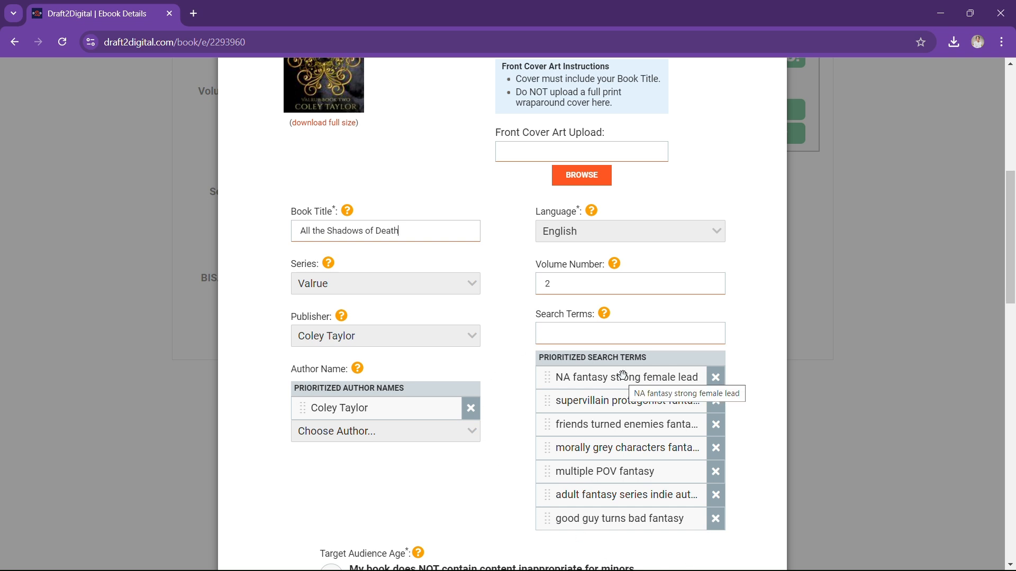
pyautogui.scroll(-2, 693, 324)
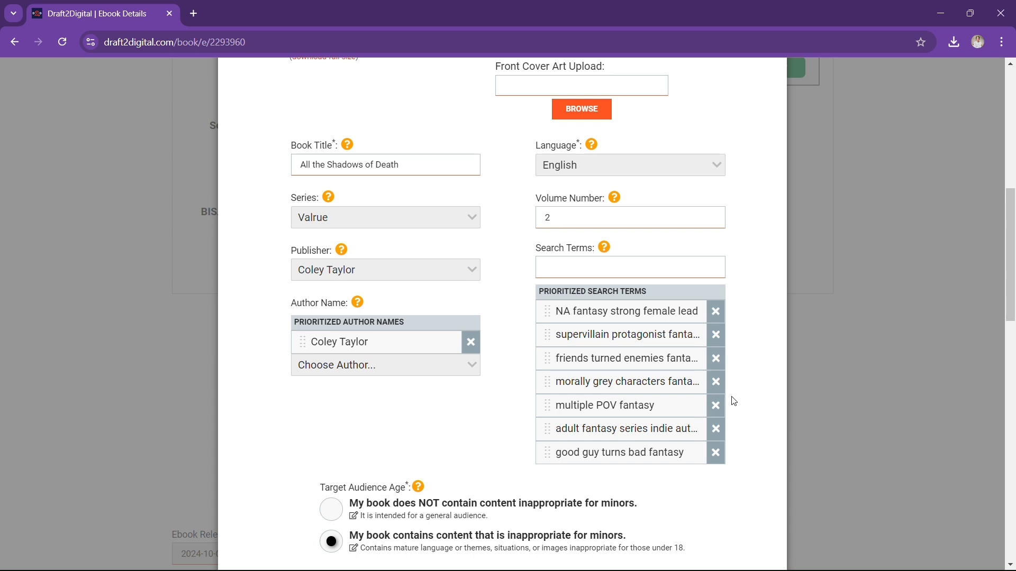
pyautogui.scroll(-1, 741, 391)
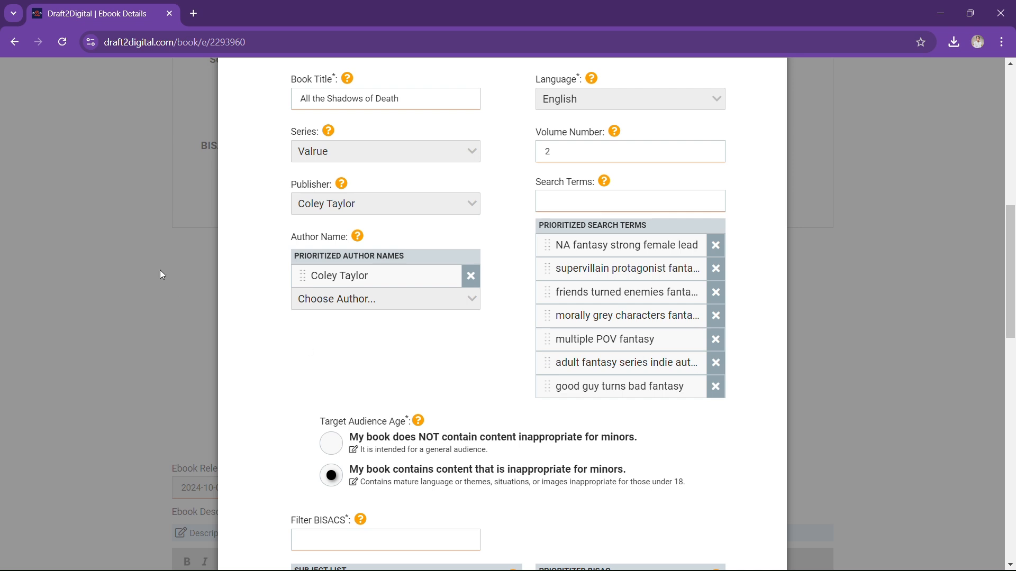
pyautogui.scroll(-1, 465, 385)
pyautogui.scroll(-1, 465, 386)
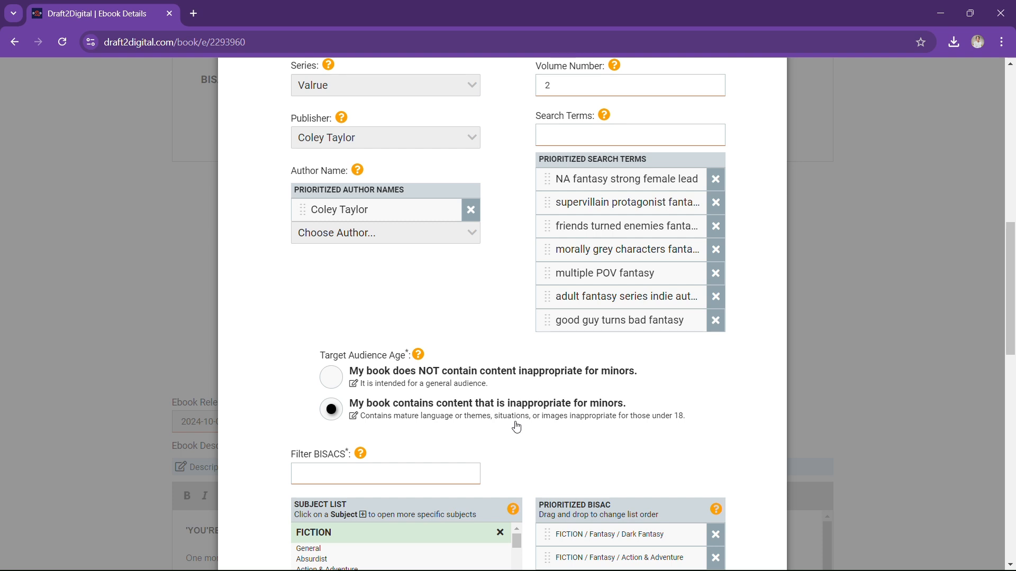
pyautogui.scroll(-1, 517, 427)
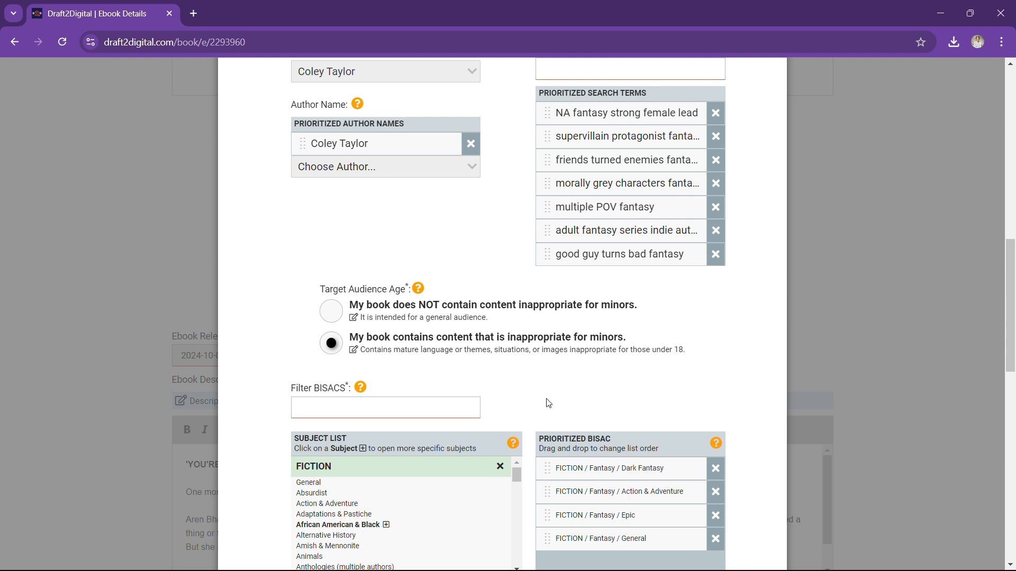
pyautogui.scroll(-1, 548, 394)
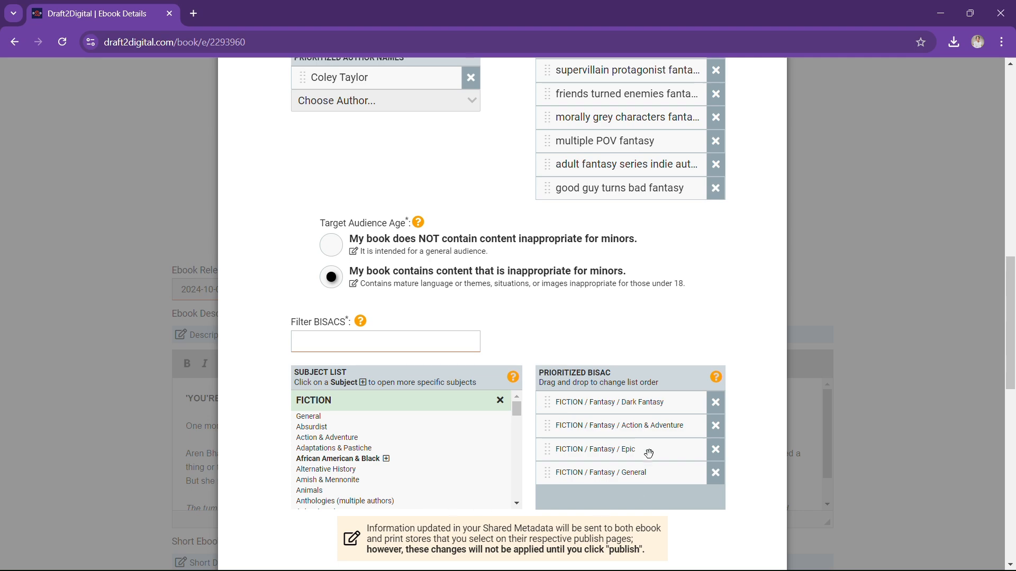
pyautogui.scroll(-3, 648, 450)
pyautogui.scroll(10, 648, 386)
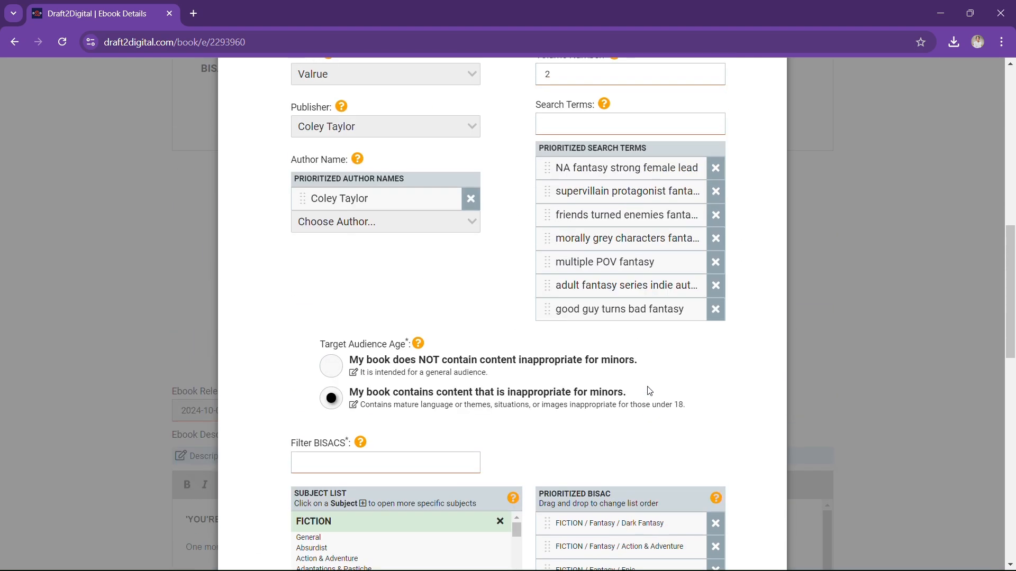
pyautogui.scroll(-12, 649, 390)
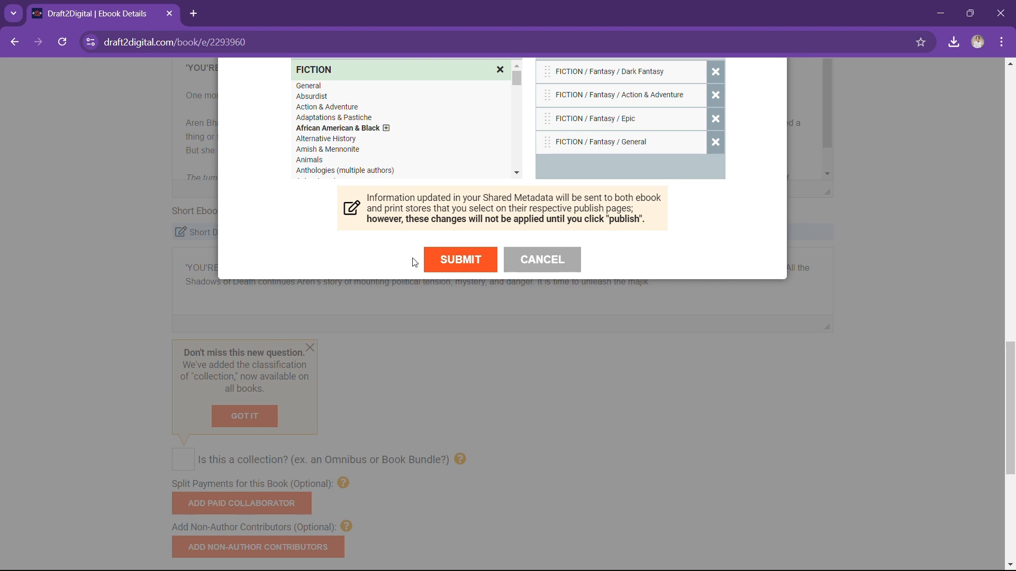
# Submit the shared metadata changes to close the Edit Book Metadata dialog
pyautogui.click(466, 266)
pyautogui.scroll(12, 496, 540)
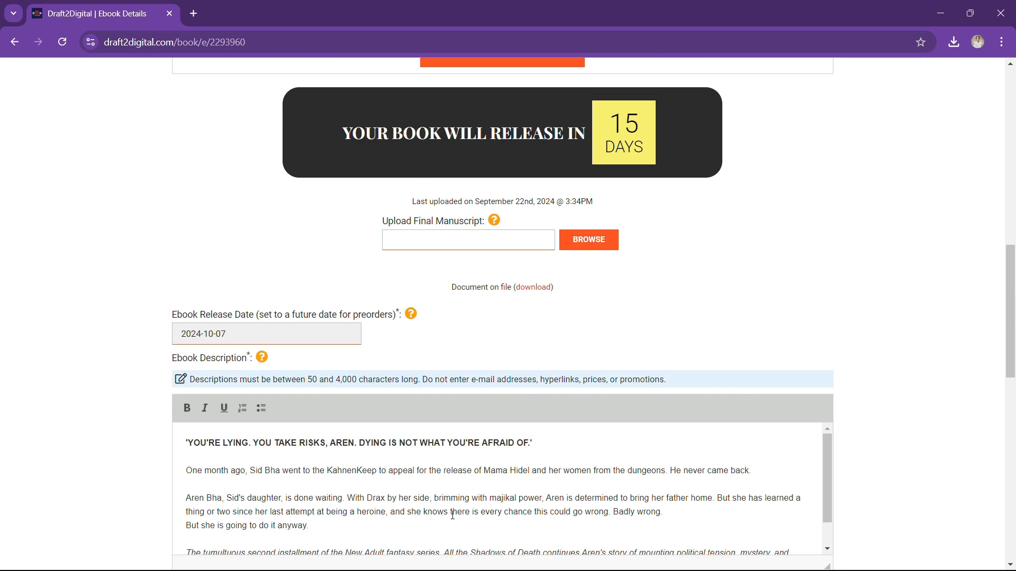
pyautogui.scroll(-5, 553, 373)
pyautogui.scroll(-1, 546, 352)
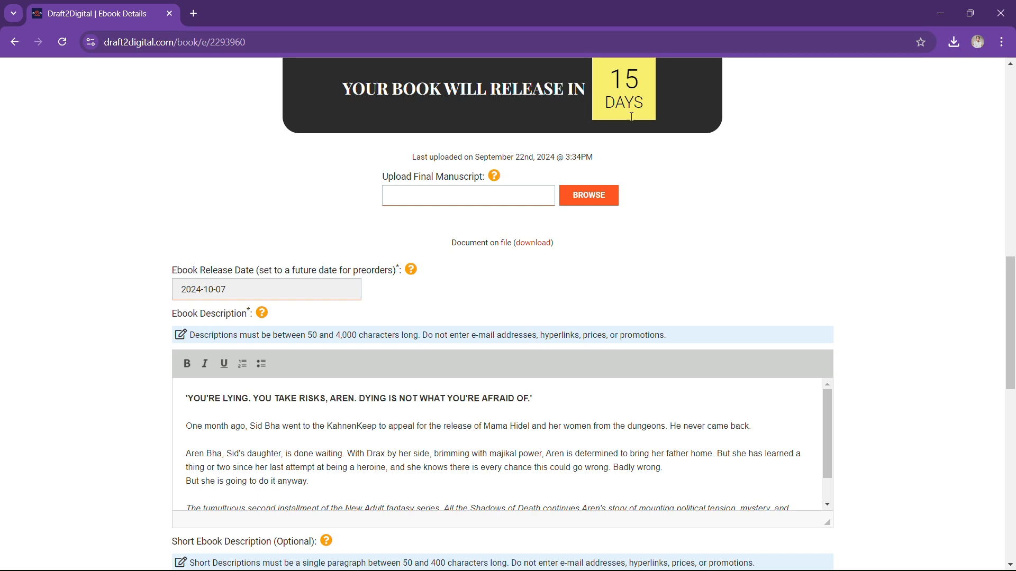
# Upload the D2D VERSION Valrue Book 2 Word file as the final manuscript
pyautogui.click(592, 200)
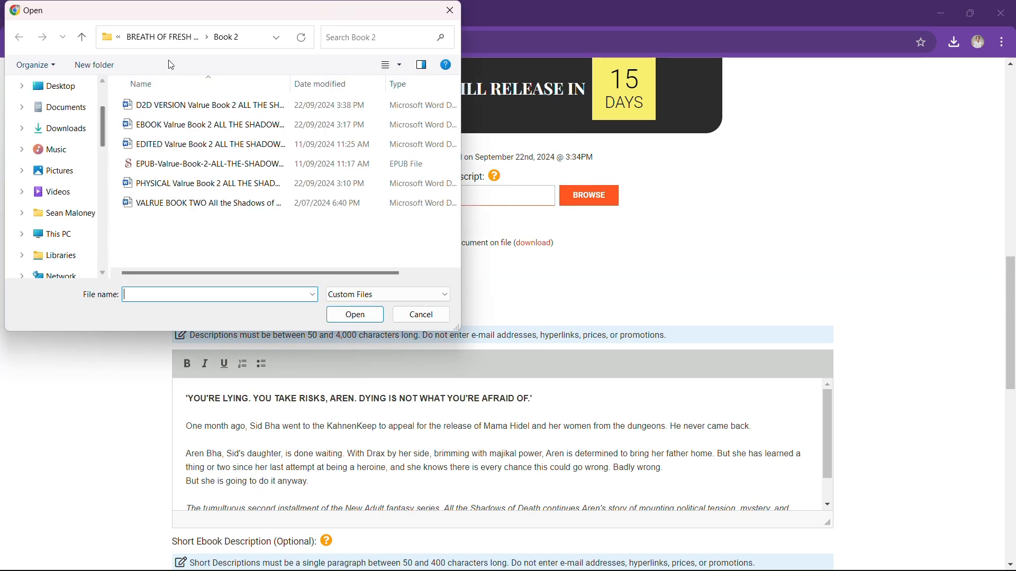
pyautogui.click(186, 105)
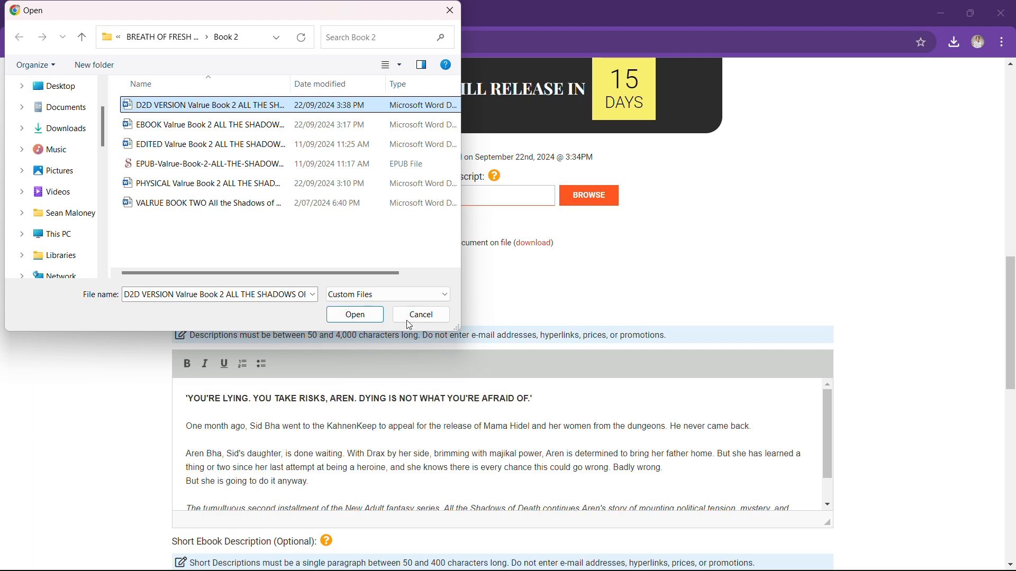
pyautogui.click(369, 318)
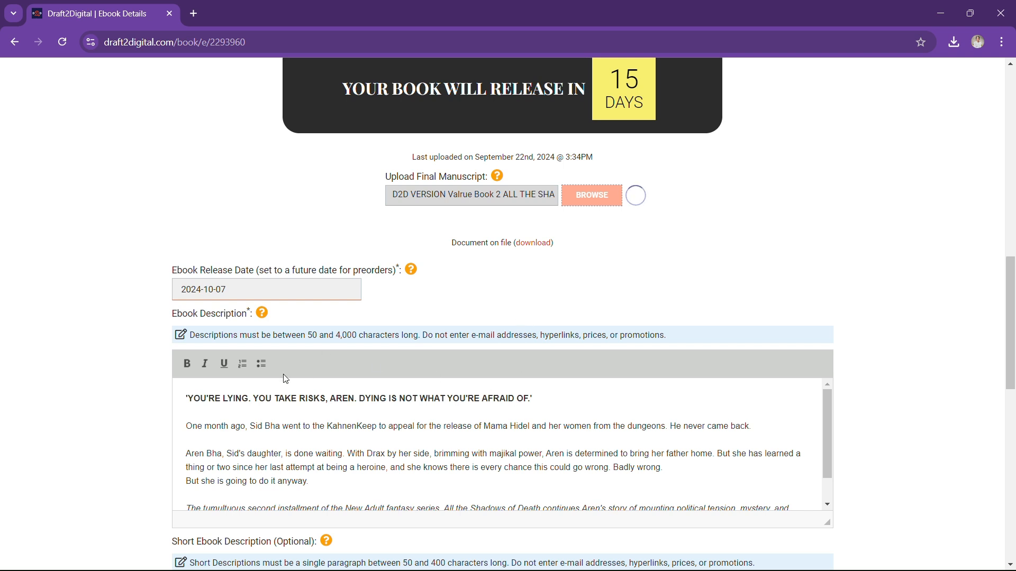
pyautogui.scroll(-1, 245, 332)
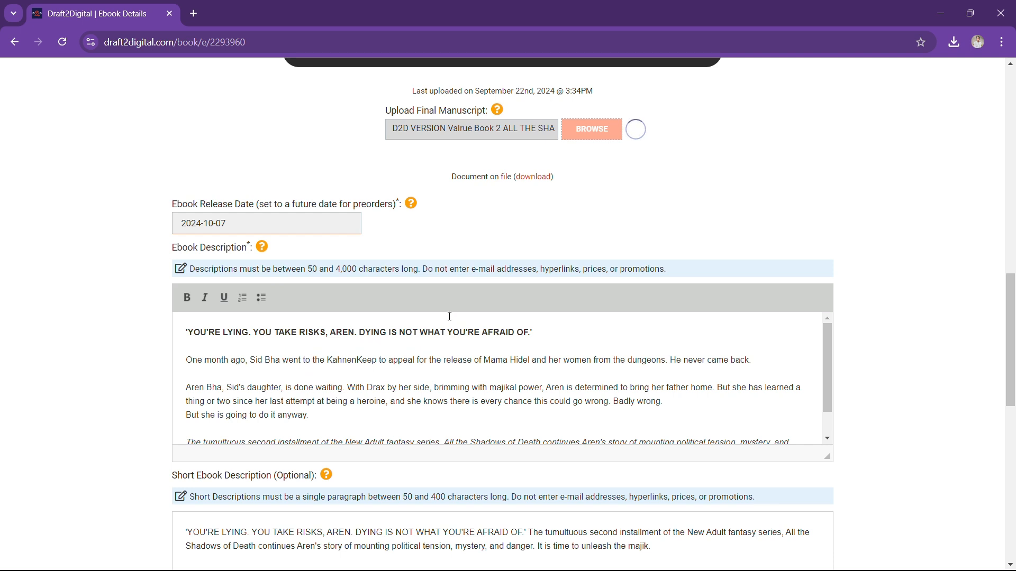
pyautogui.scroll(-1, 394, 410)
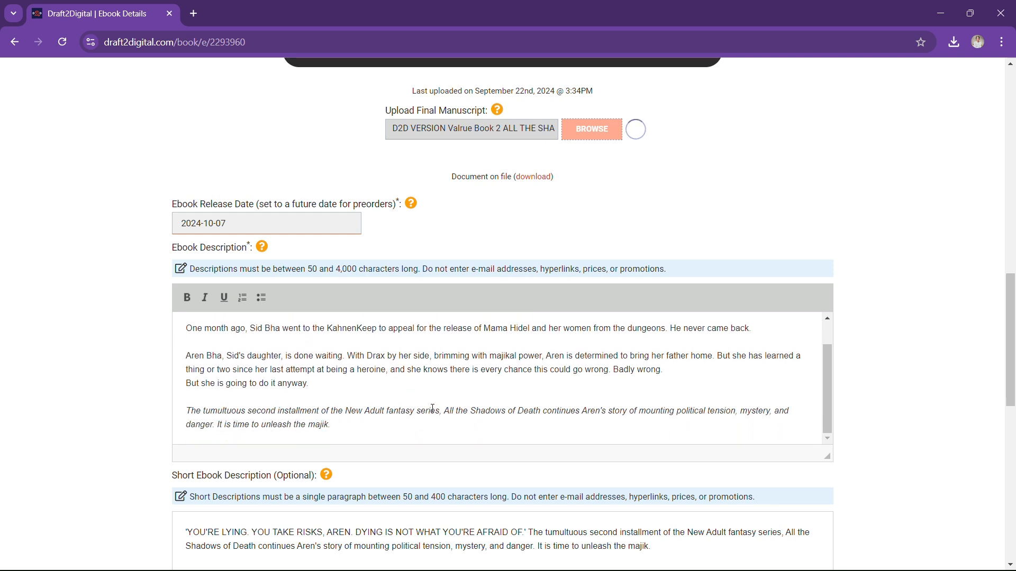
pyautogui.scroll(-1, 434, 407)
pyautogui.scroll(-1, 440, 407)
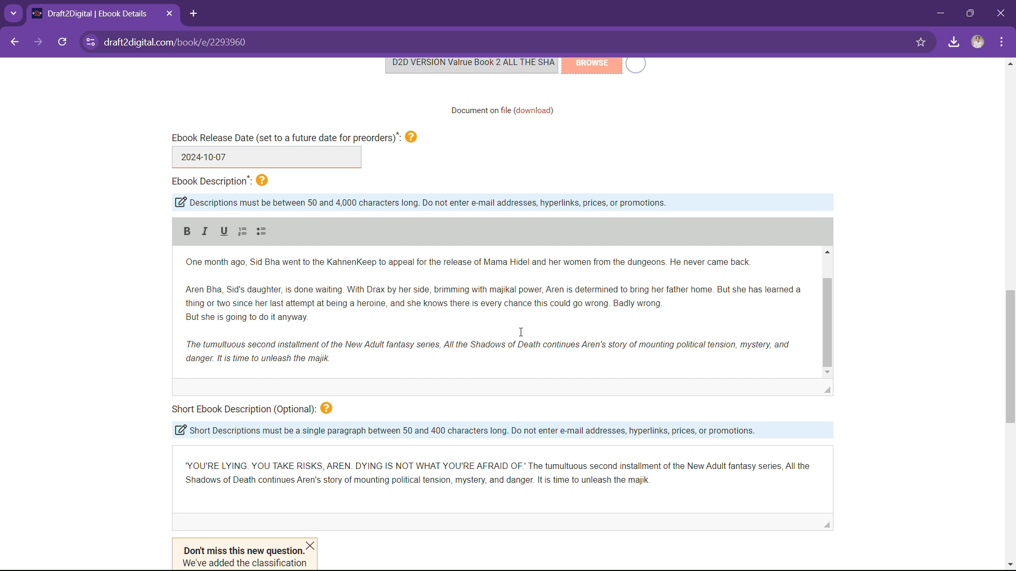
pyautogui.scroll(1, 546, 344)
pyautogui.scroll(-1, 572, 292)
pyautogui.scroll(-1, 584, 285)
pyautogui.scroll(1, 423, 241)
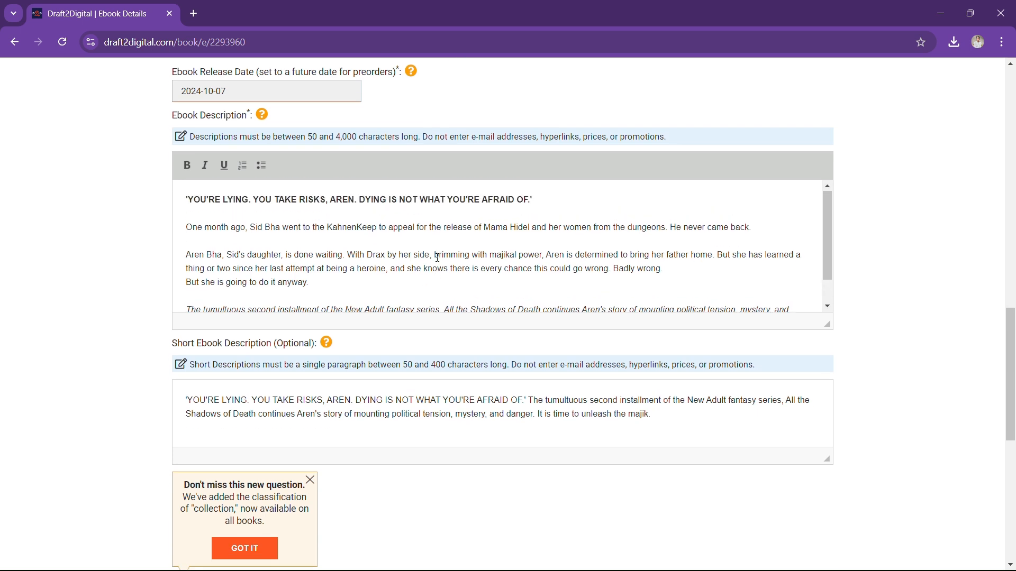
pyautogui.scroll(-2, 529, 250)
pyautogui.scroll(1, 551, 203)
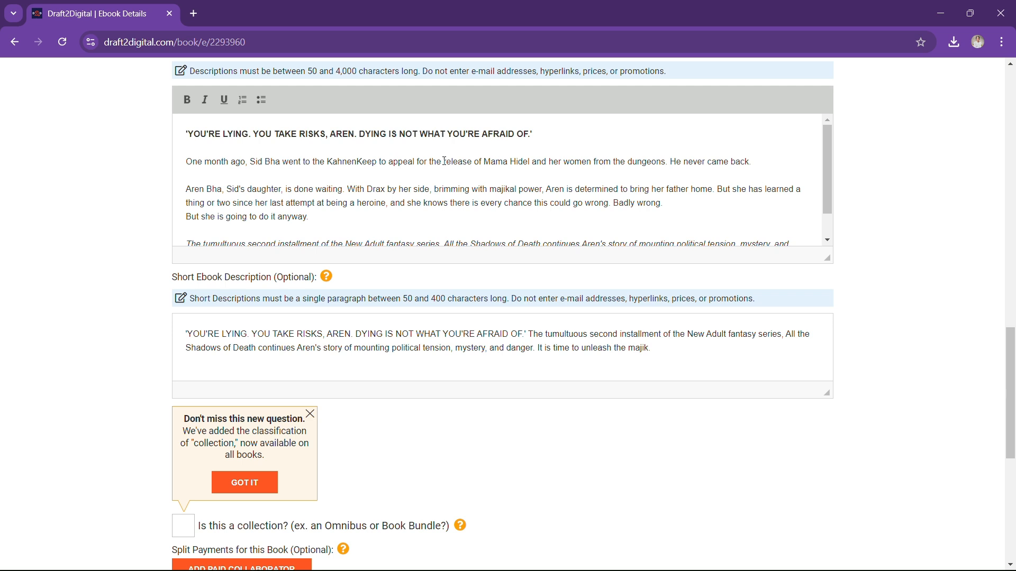
pyautogui.scroll(-1, 443, 159)
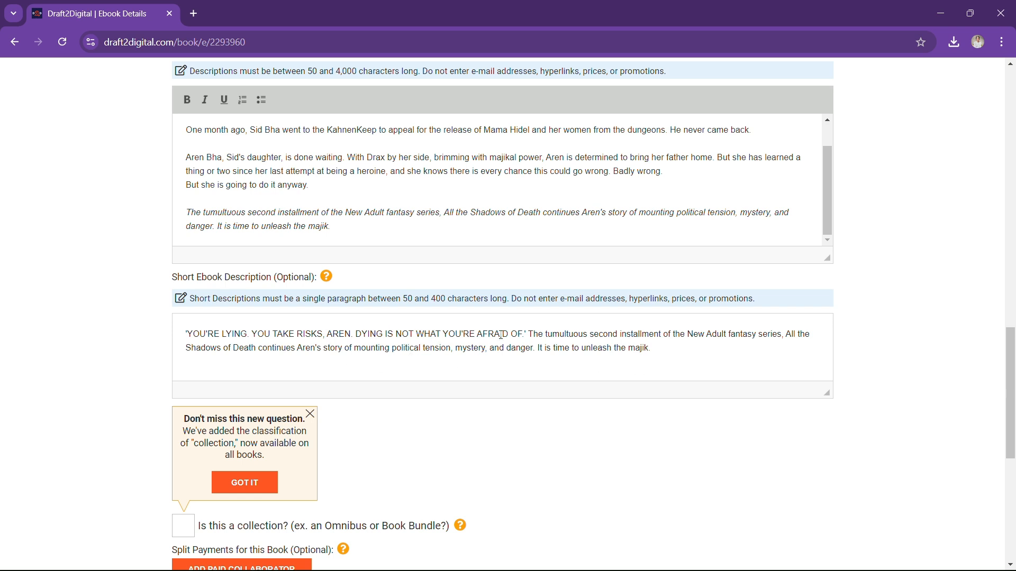
# Save the Ebook Details page and continue to the Ebook Layout step
pyautogui.moveTo(327, 280)
pyautogui.scroll(6, 720, 350)
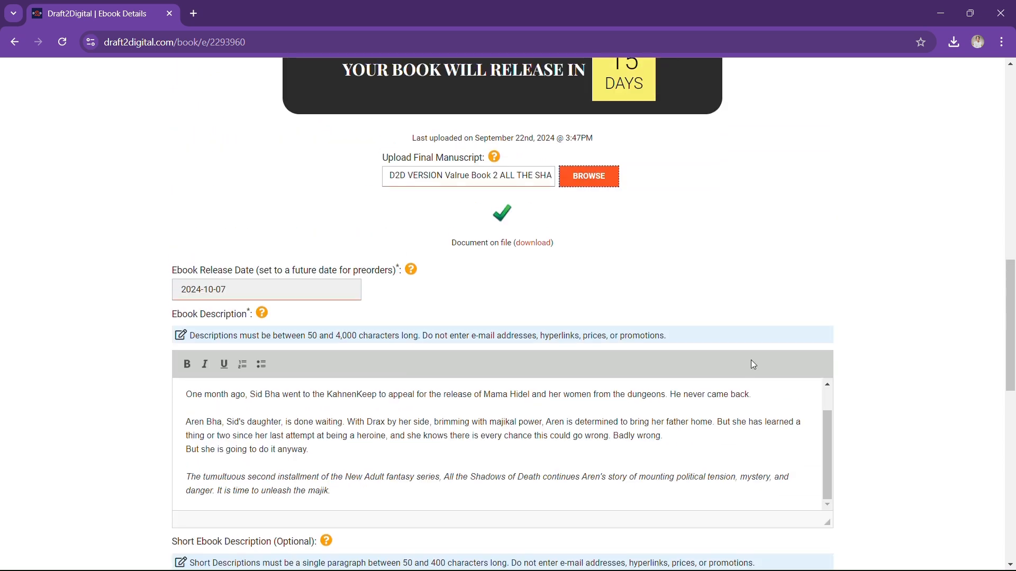
pyautogui.scroll(-8, 514, 275)
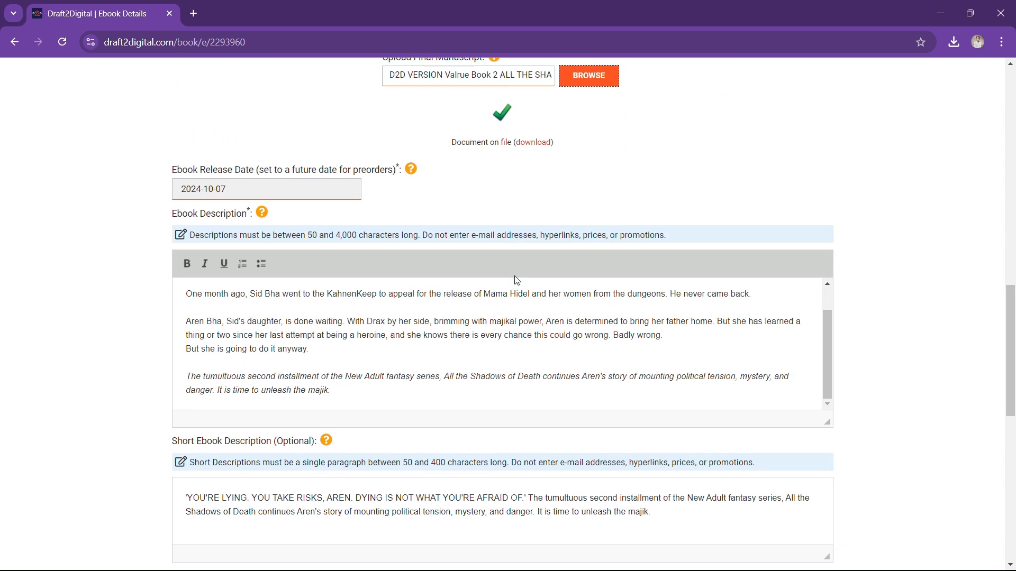
pyautogui.scroll(-1, 511, 278)
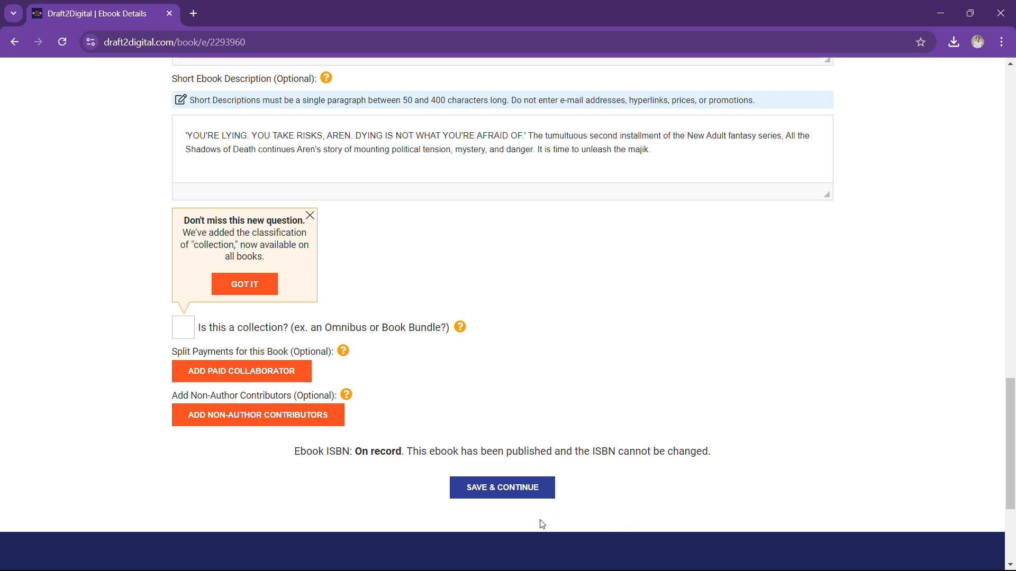
pyautogui.click(501, 496)
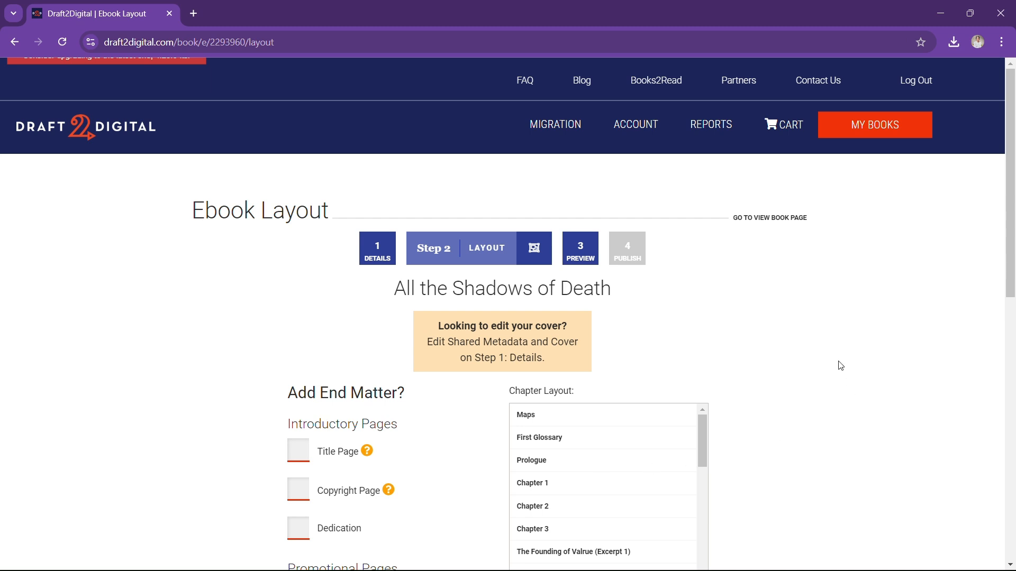
# Check the detected chapter list from Maps through Chapter 82 to Bhouli Beliefs in Summary
pyautogui.scroll(-6, 811, 323)
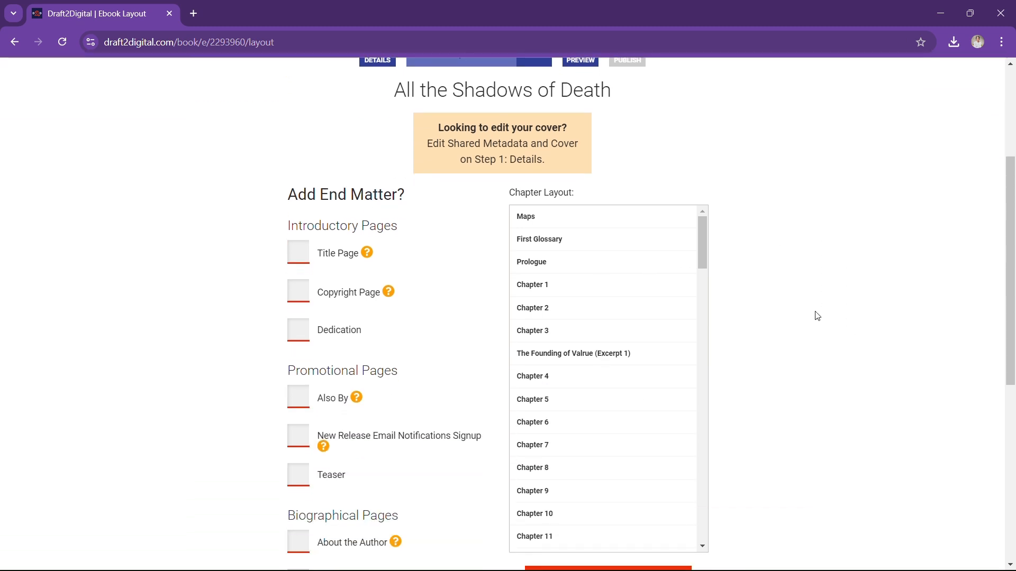
pyautogui.scroll(4, 812, 316)
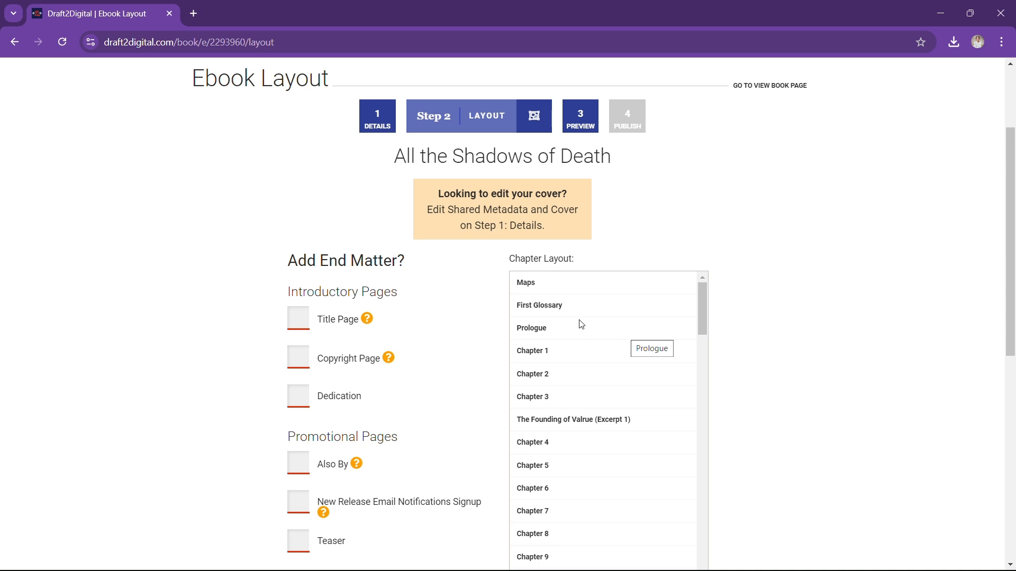
pyautogui.scroll(-6, 581, 324)
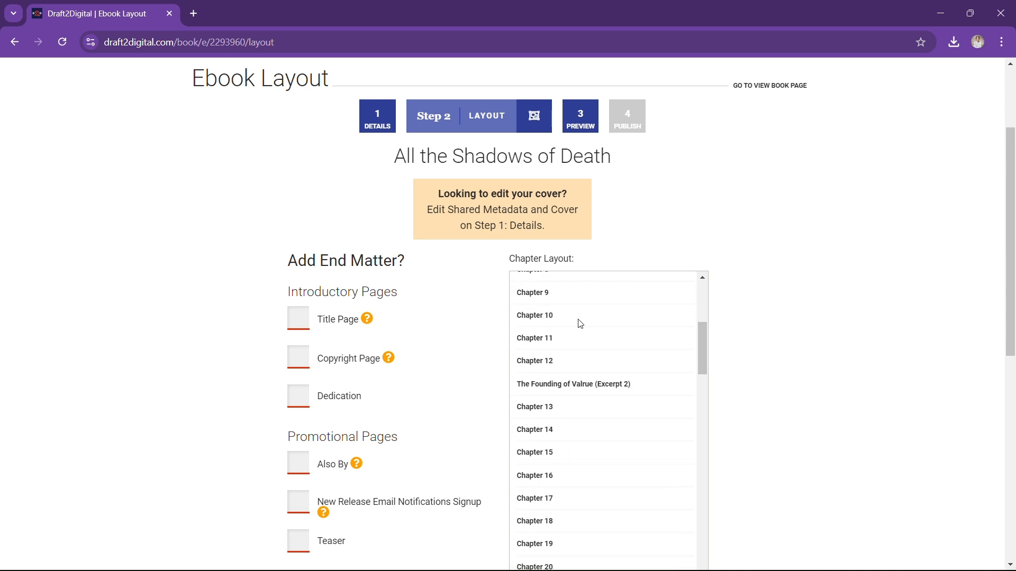
pyautogui.scroll(-12, 580, 324)
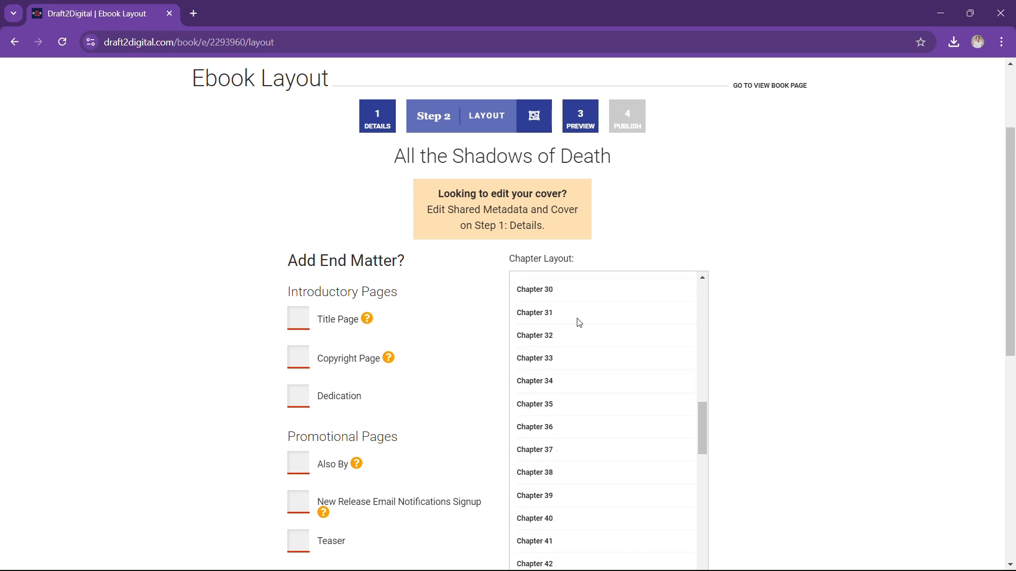
pyautogui.scroll(-7, 598, 326)
pyautogui.scroll(-3, 796, 322)
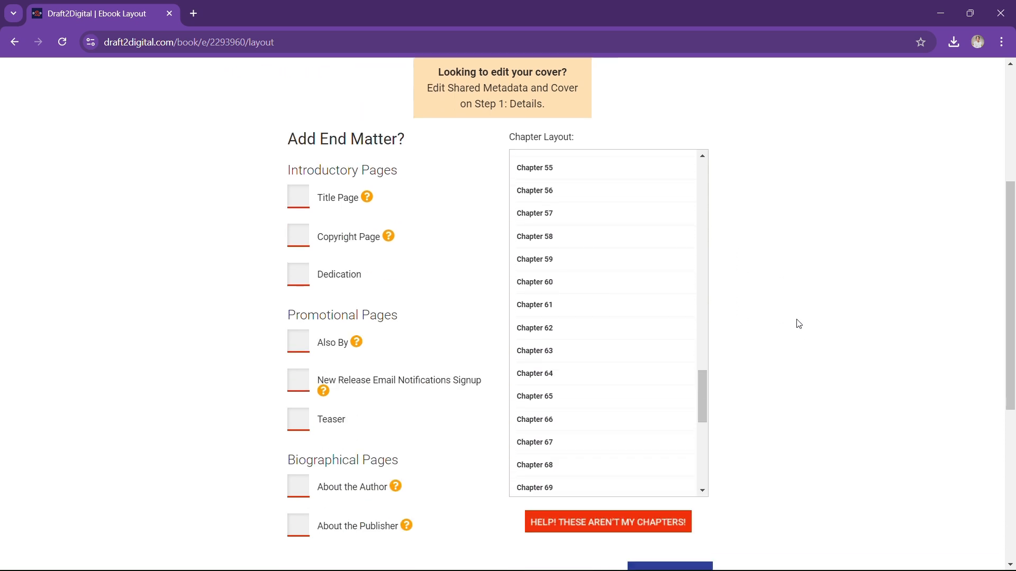
pyautogui.scroll(8, 606, 347)
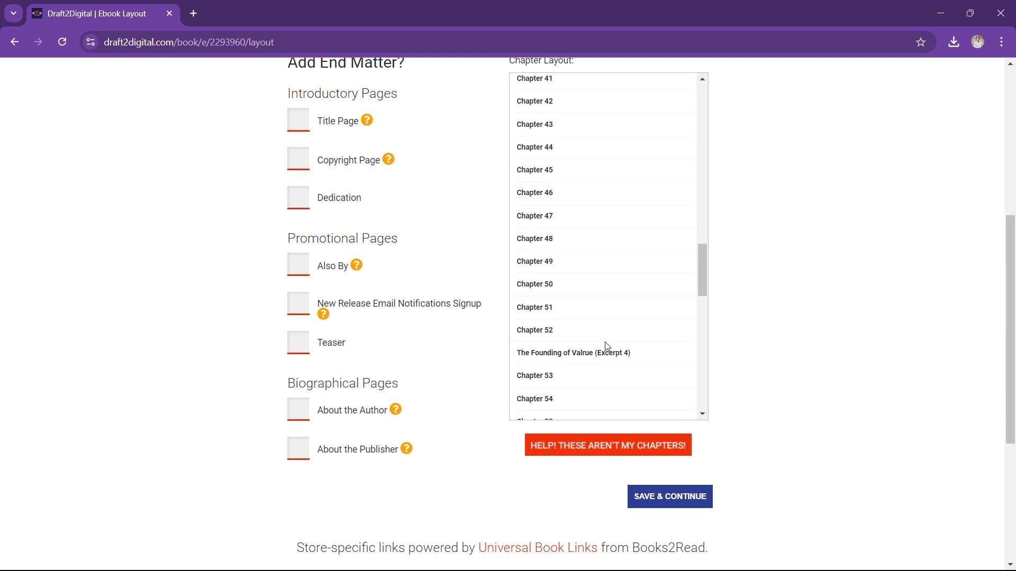
pyautogui.scroll(13, 607, 347)
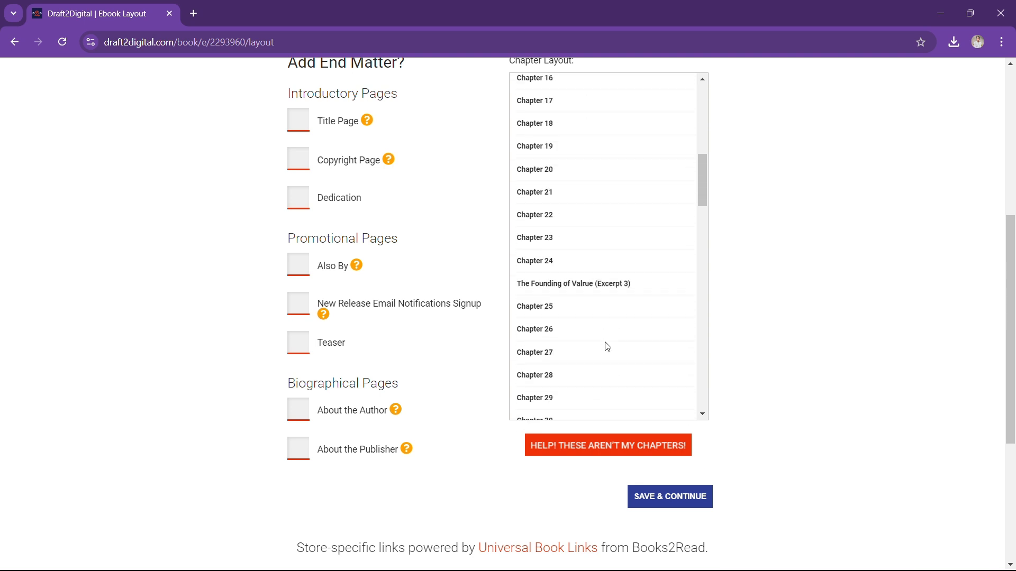
pyautogui.scroll(4, 606, 347)
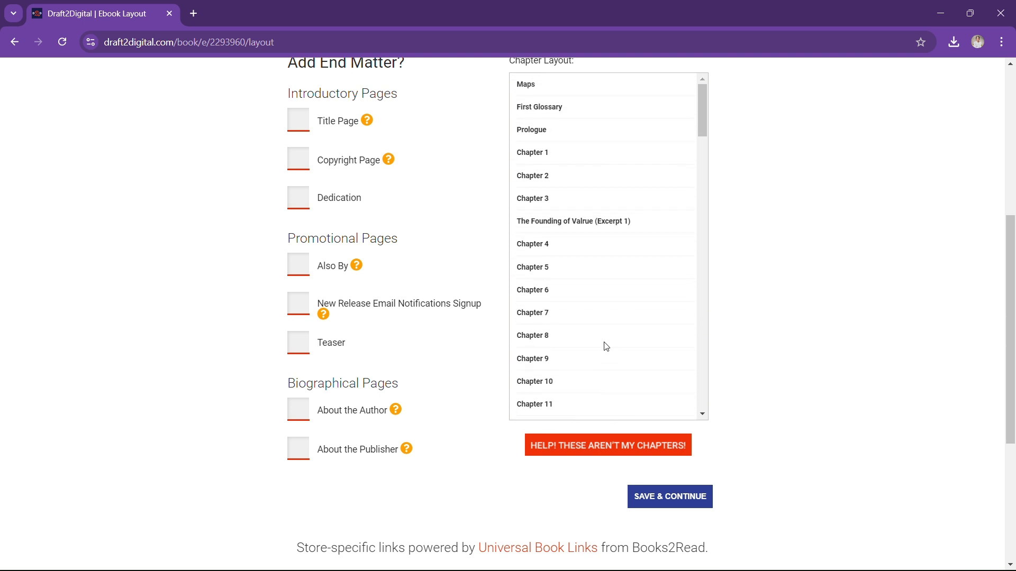
pyautogui.scroll(3, 592, 289)
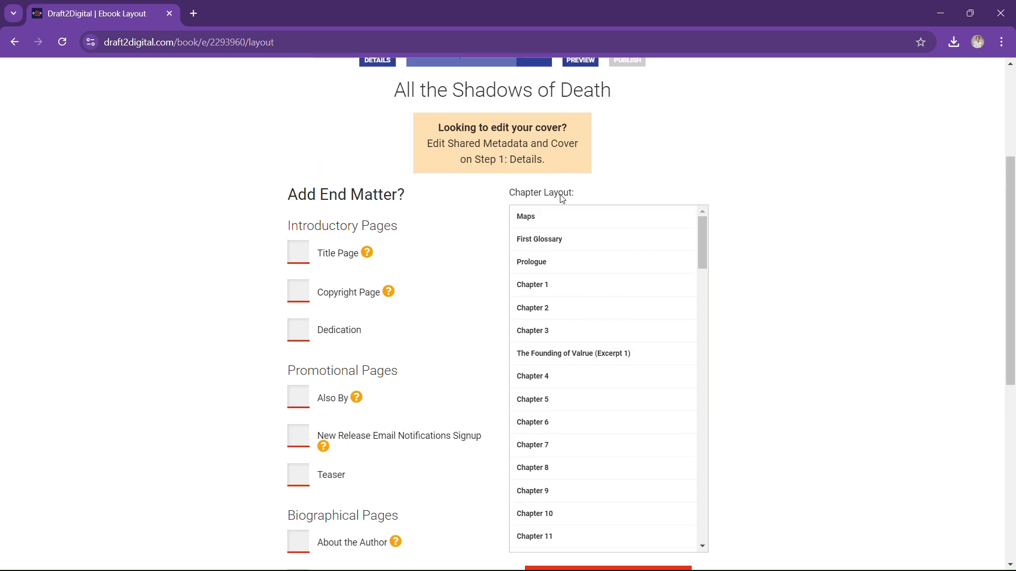
pyautogui.scroll(-6, 601, 370)
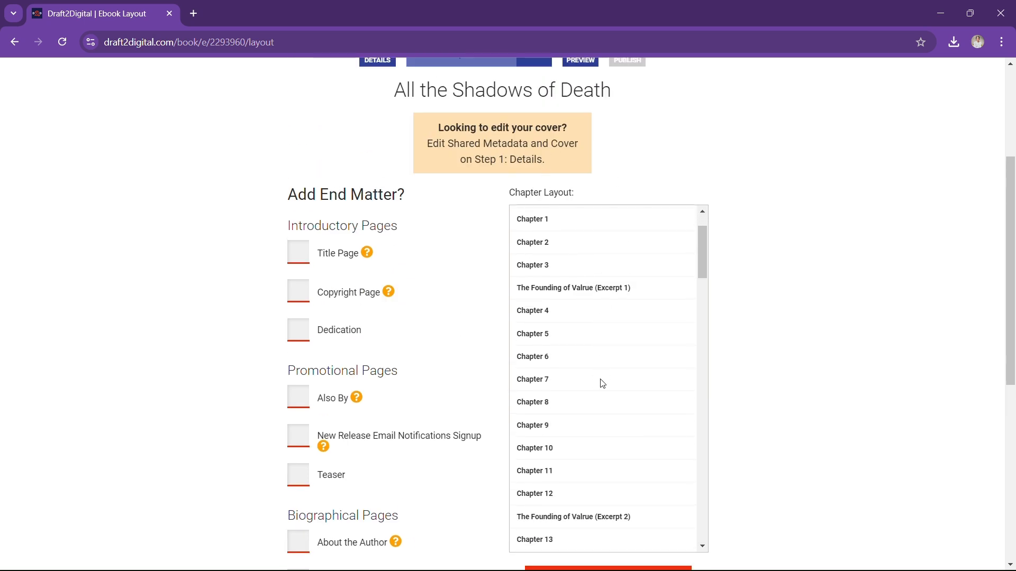
pyautogui.scroll(-15, 602, 382)
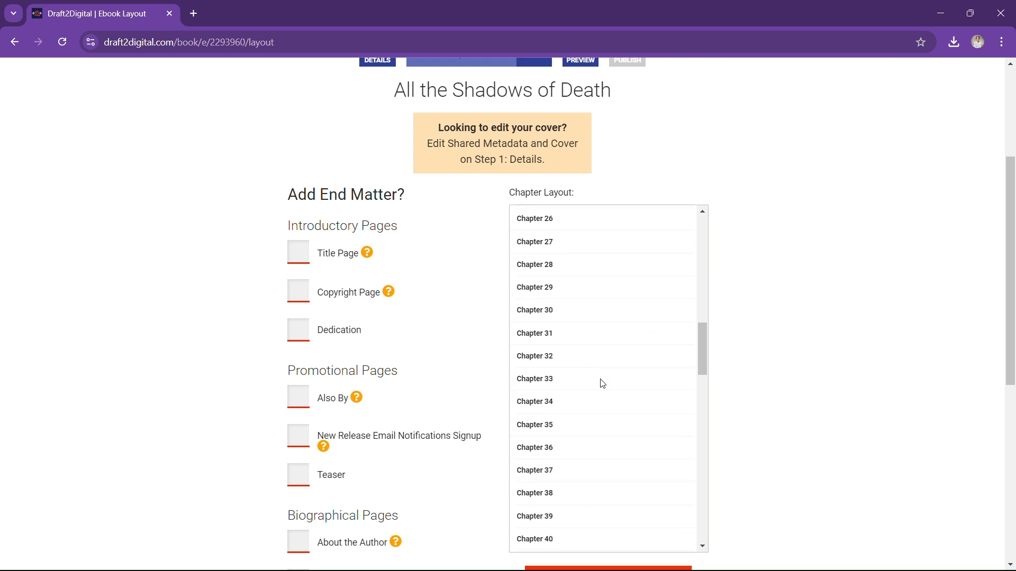
pyautogui.scroll(-12, 602, 382)
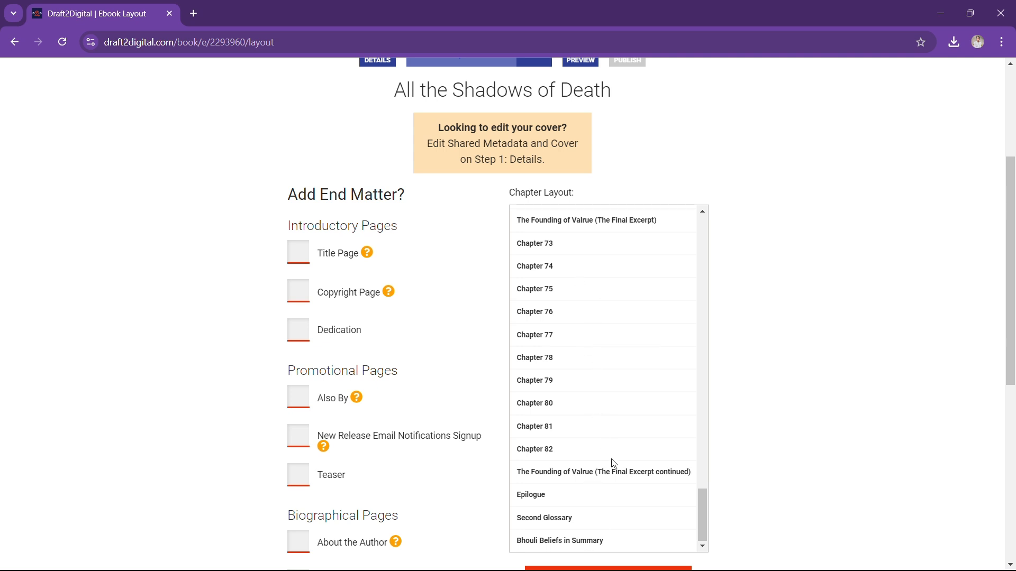
pyautogui.scroll(3, 621, 431)
pyautogui.scroll(20, 617, 420)
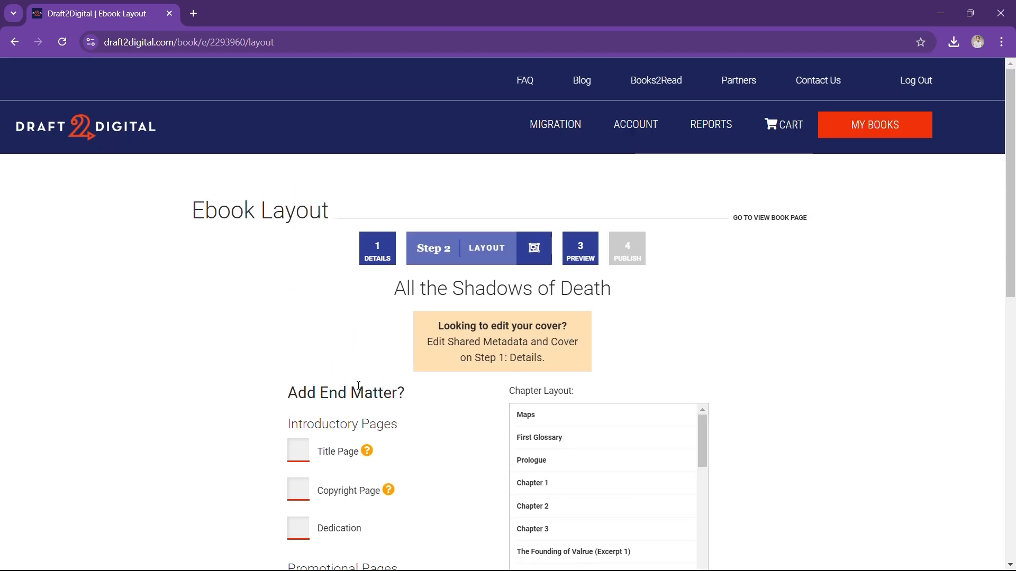
pyautogui.scroll(-4, 385, 385)
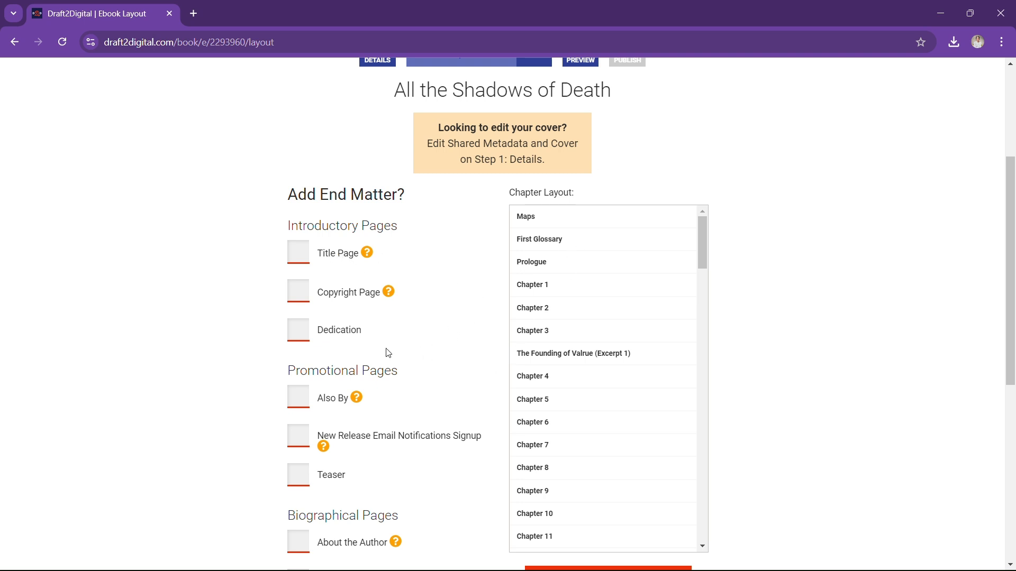
# Save the ebook layout with no end matter pages ticked, moving to the preview
pyautogui.scroll(-1, 464, 366)
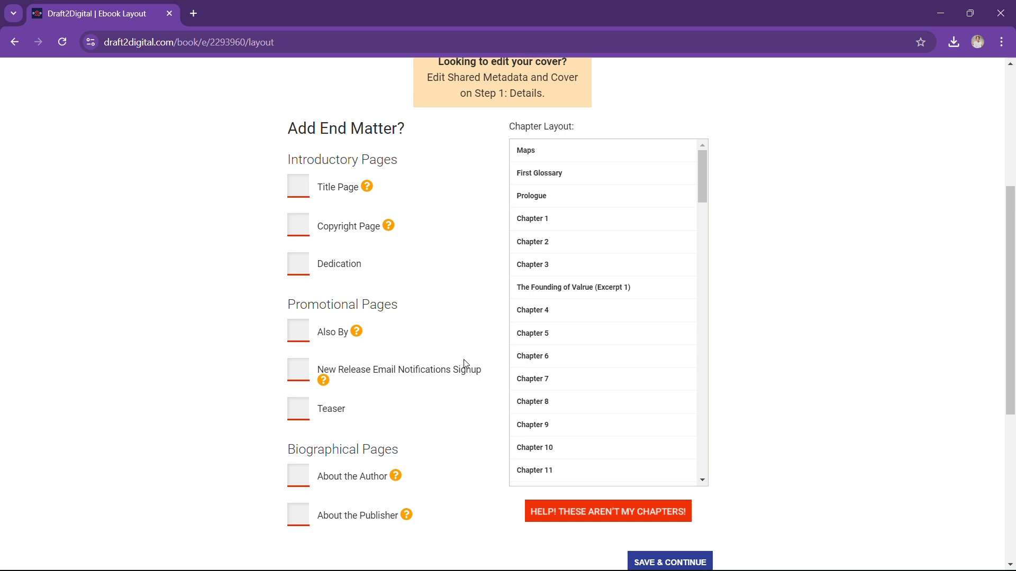
pyautogui.moveTo(401, 483)
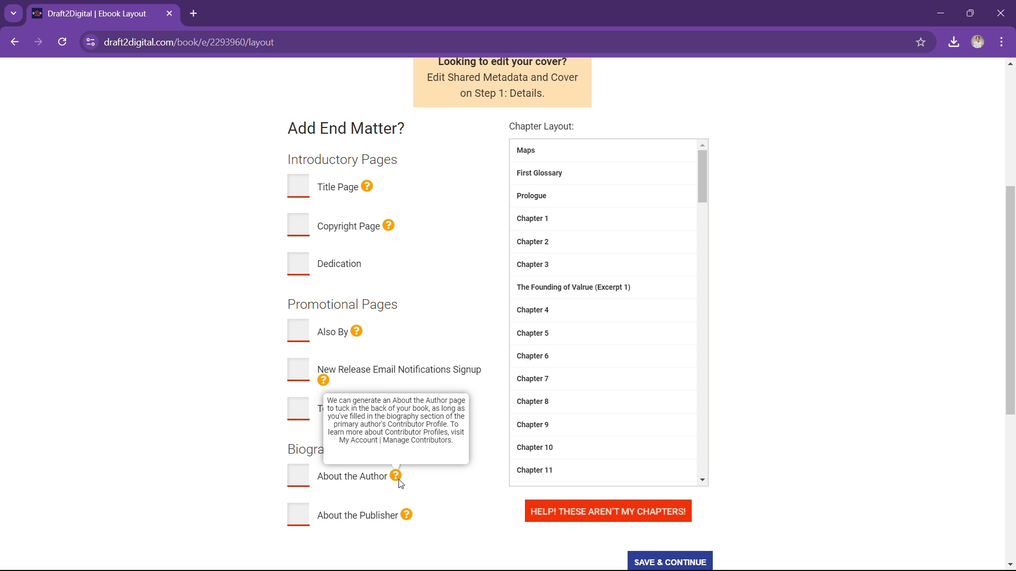
pyautogui.scroll(-3, 433, 383)
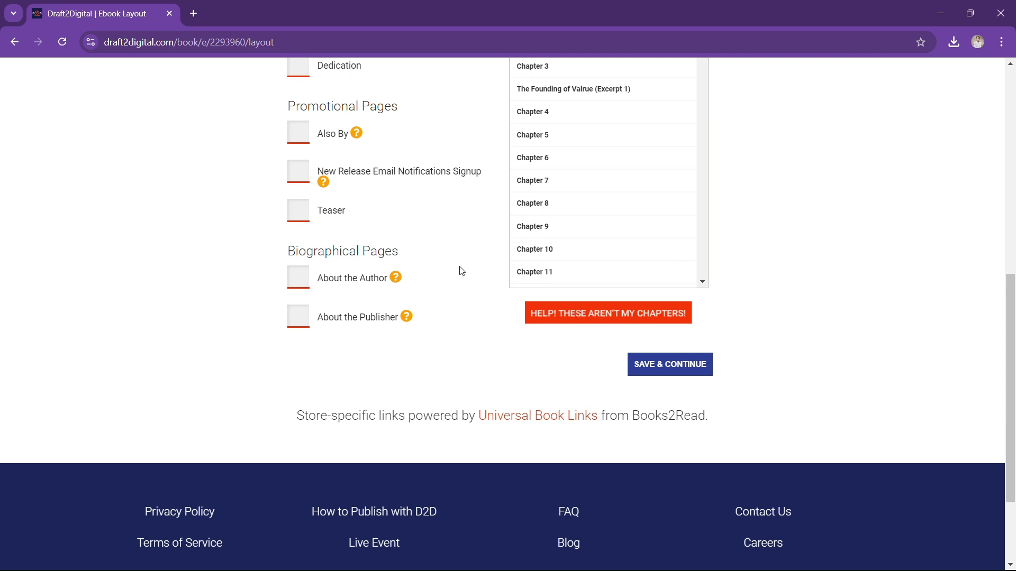
pyautogui.click(671, 373)
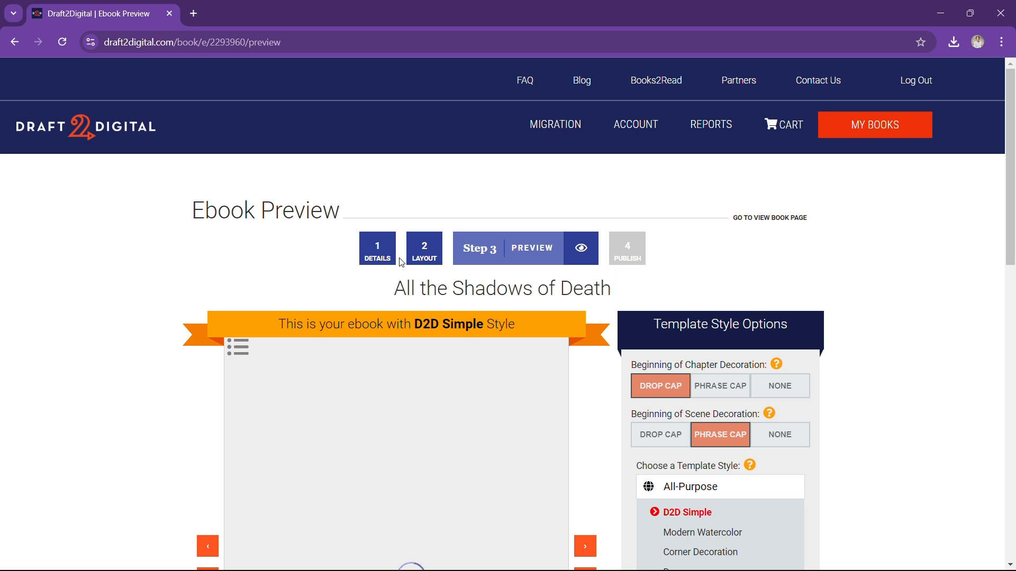
# Flip six pages through the D2D Simple preview's front matter and open Chapter 29 from the contents
pyautogui.scroll(-3, 635, 293)
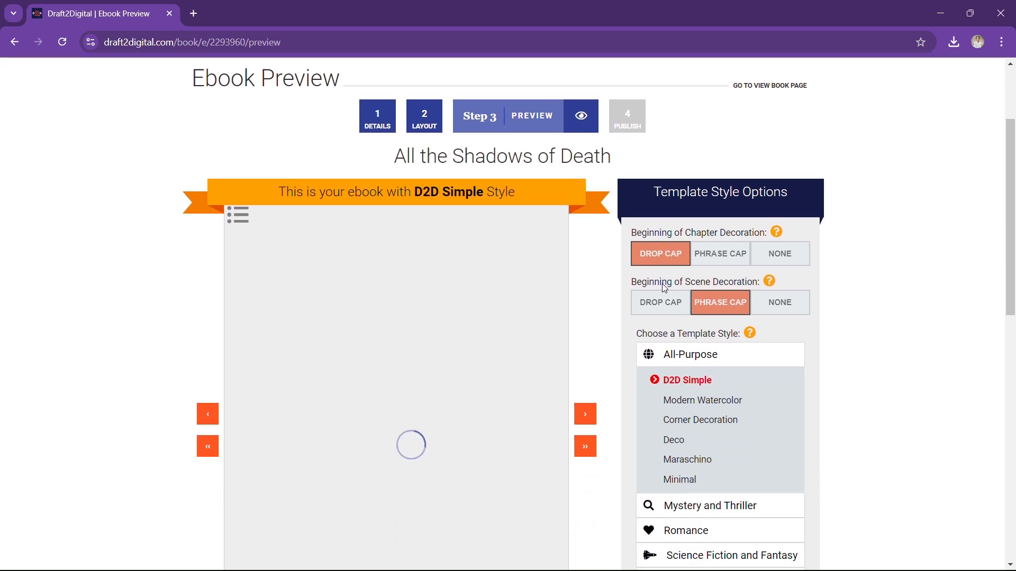
pyautogui.scroll(-2, 576, 294)
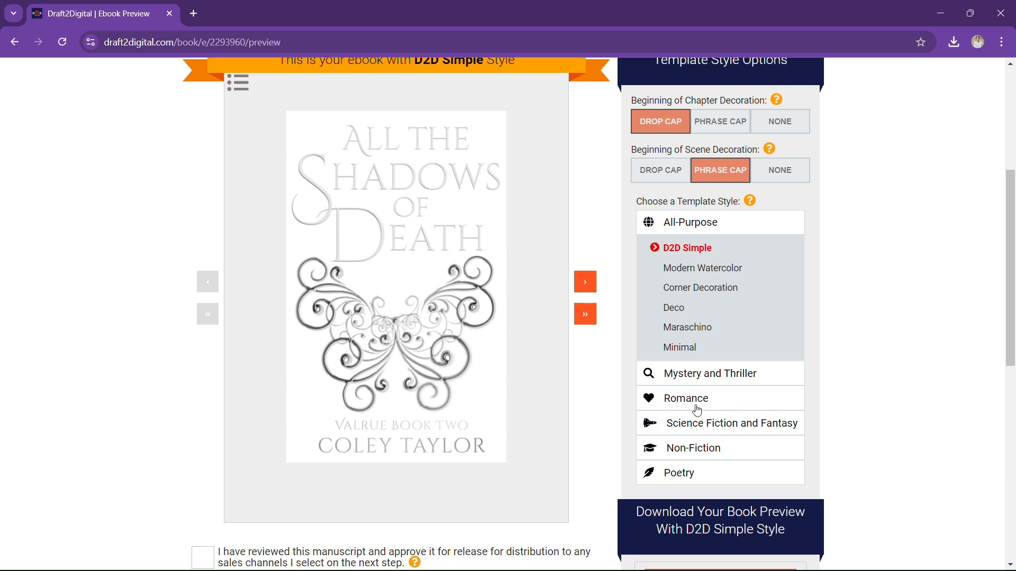
pyautogui.click(591, 284)
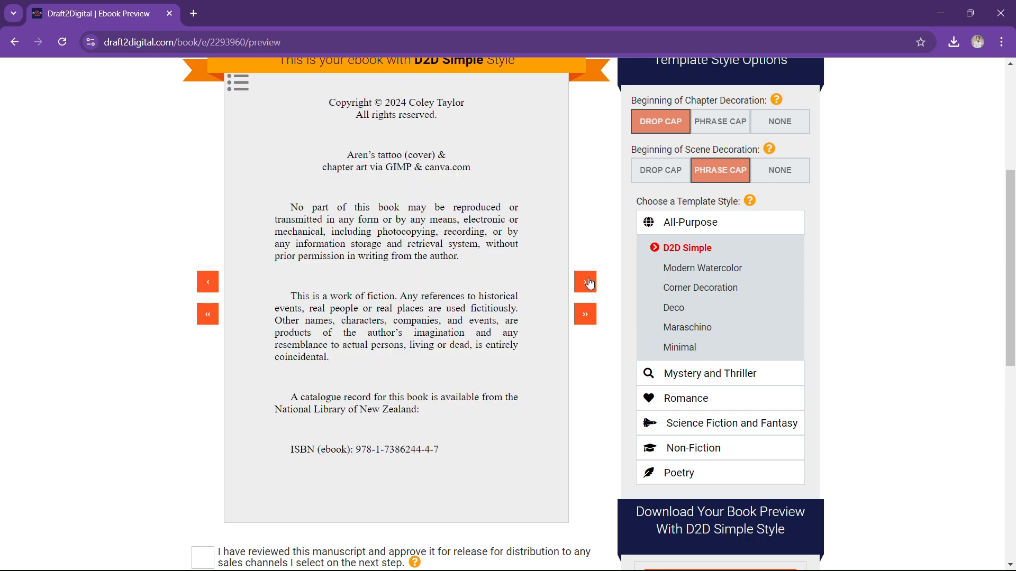
pyautogui.click(591, 284)
pyautogui.click(591, 285)
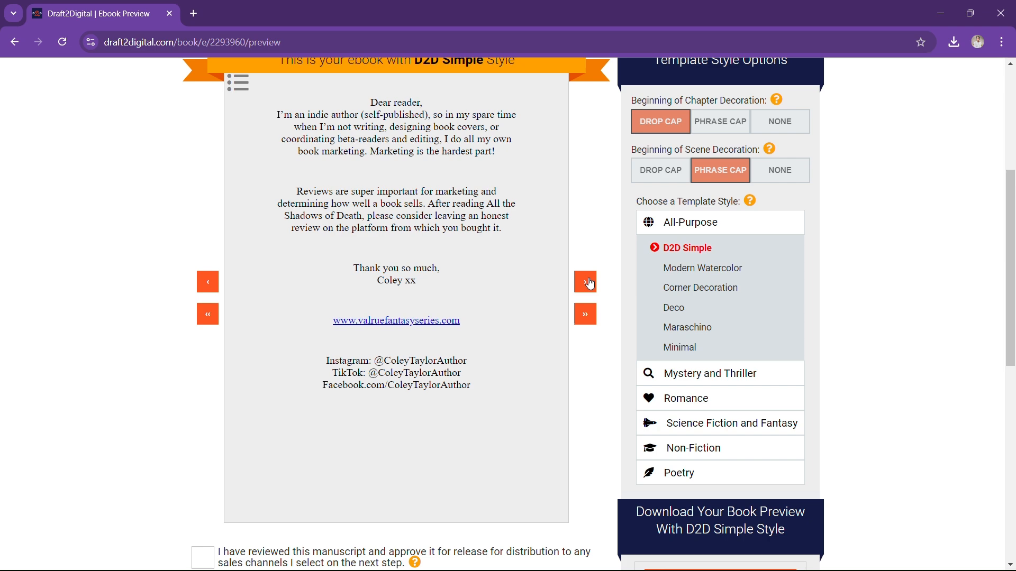
pyautogui.click(590, 284)
pyautogui.click(590, 284)
pyautogui.click(590, 284)
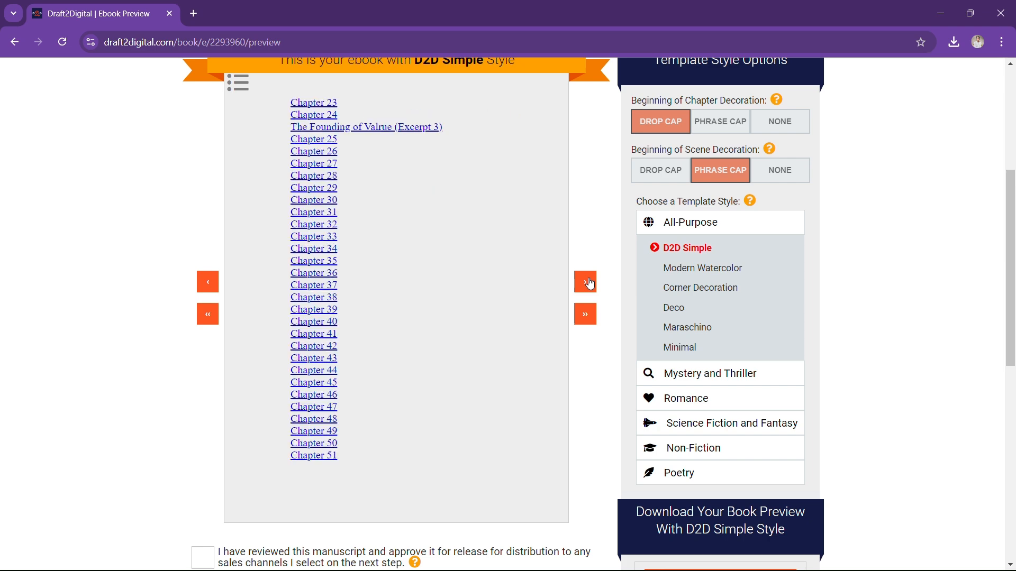
pyautogui.click(323, 195)
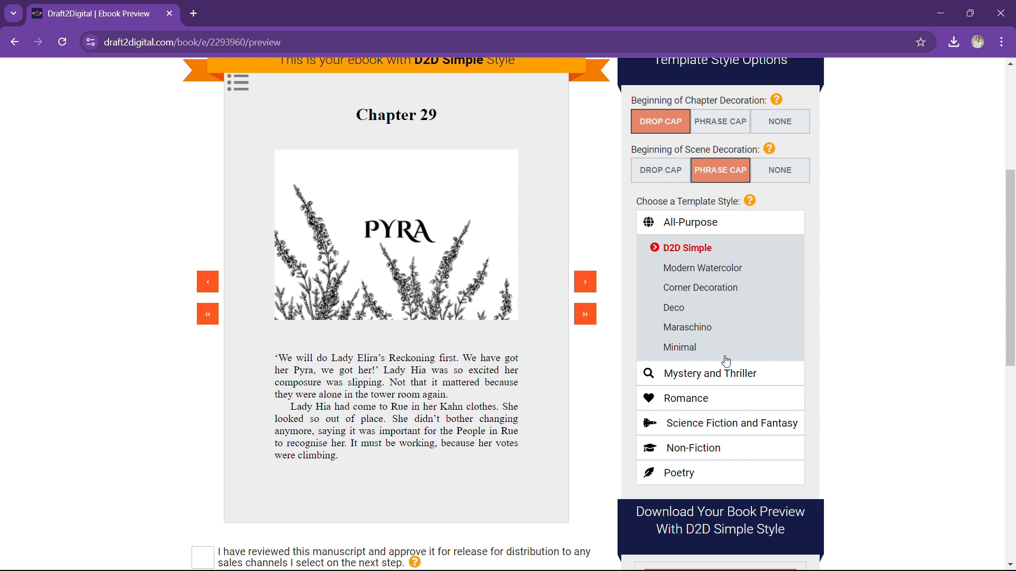
pyautogui.click(705, 425)
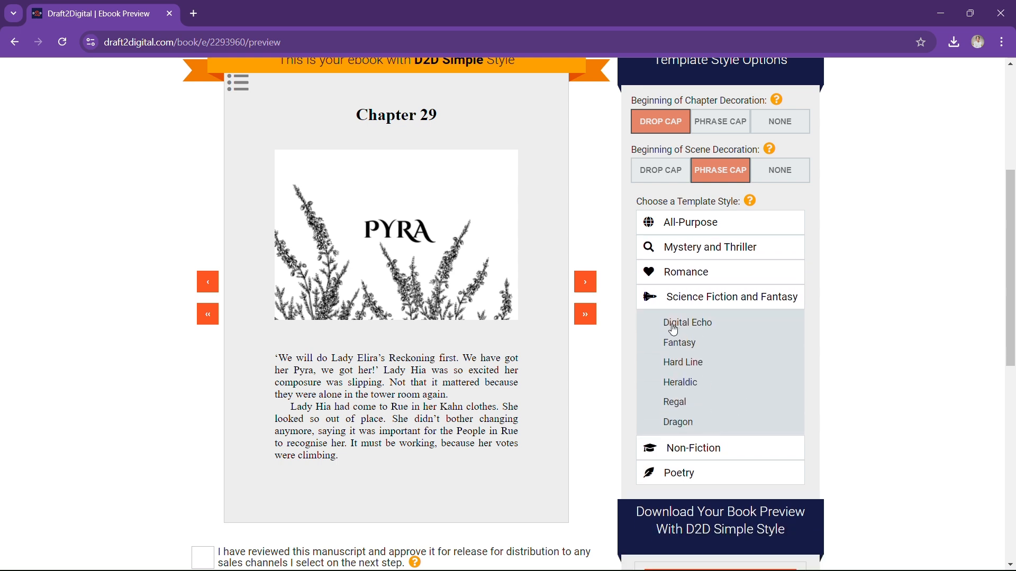
pyautogui.click(682, 423)
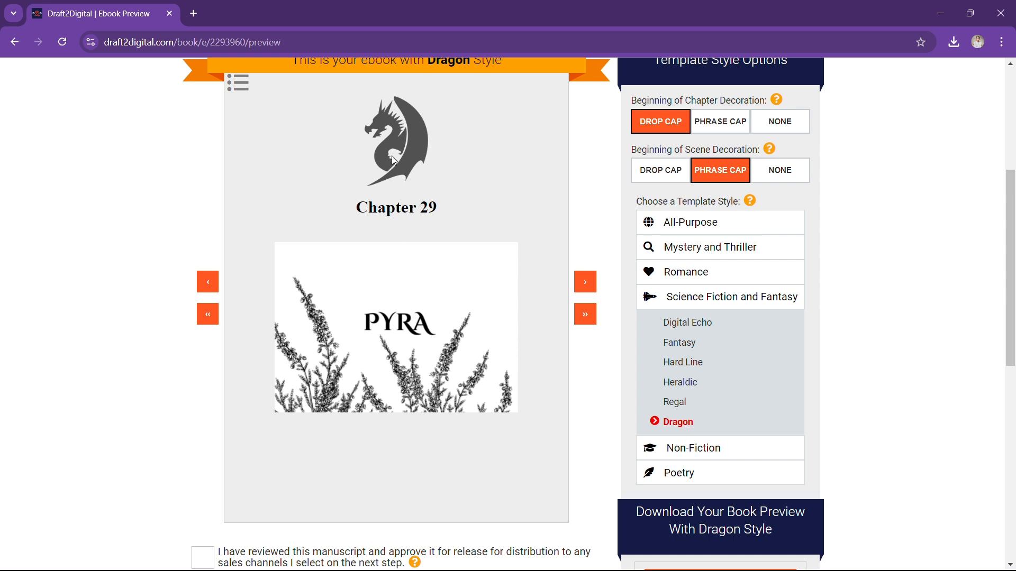
pyautogui.click(694, 363)
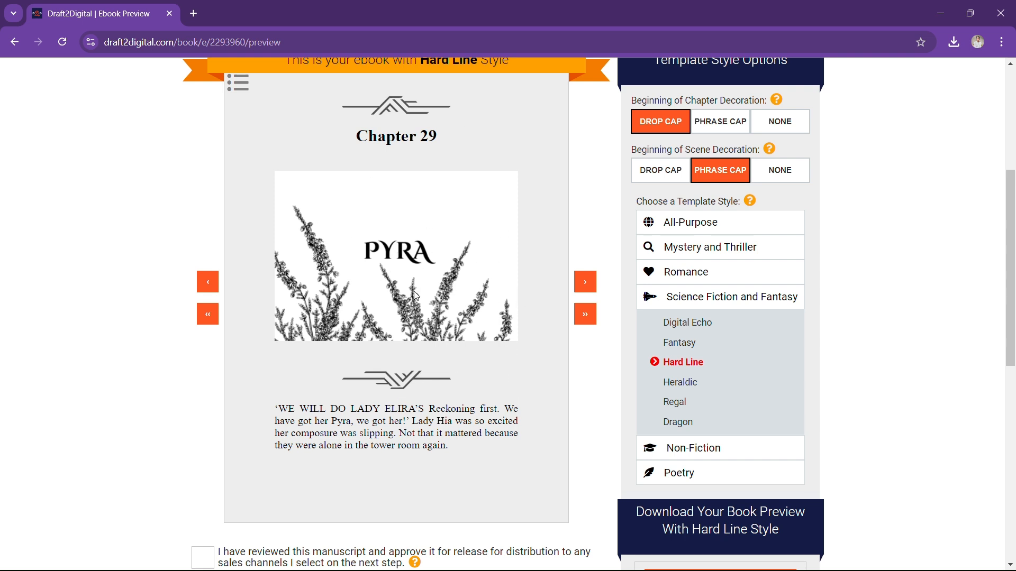
pyautogui.click(680, 404)
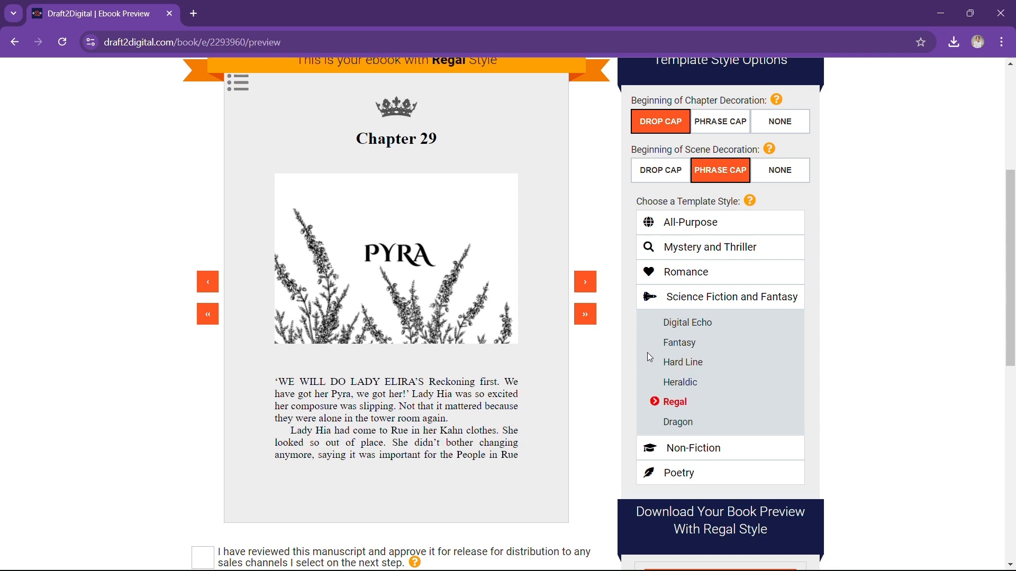
pyautogui.click(673, 323)
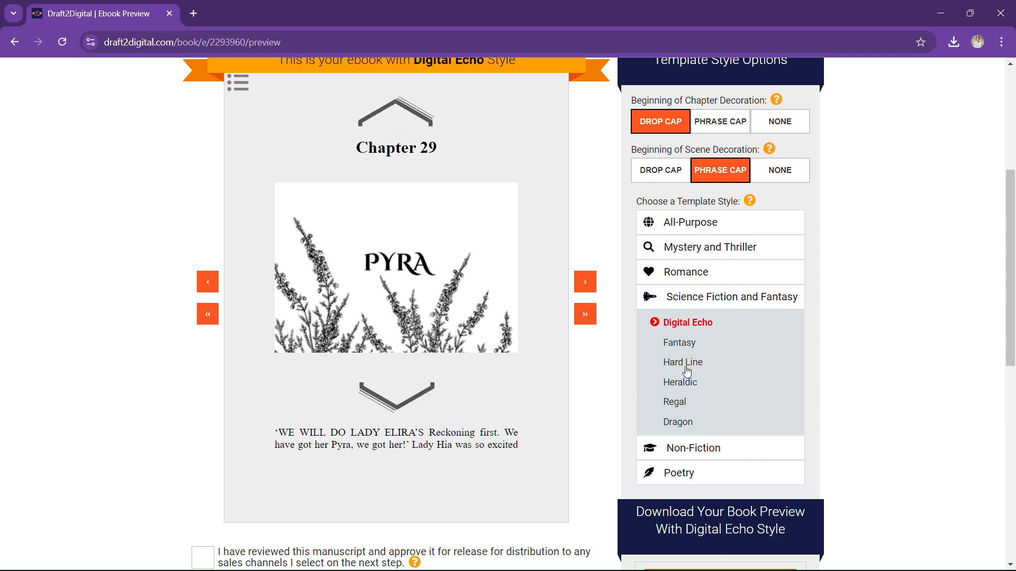
pyautogui.click(691, 389)
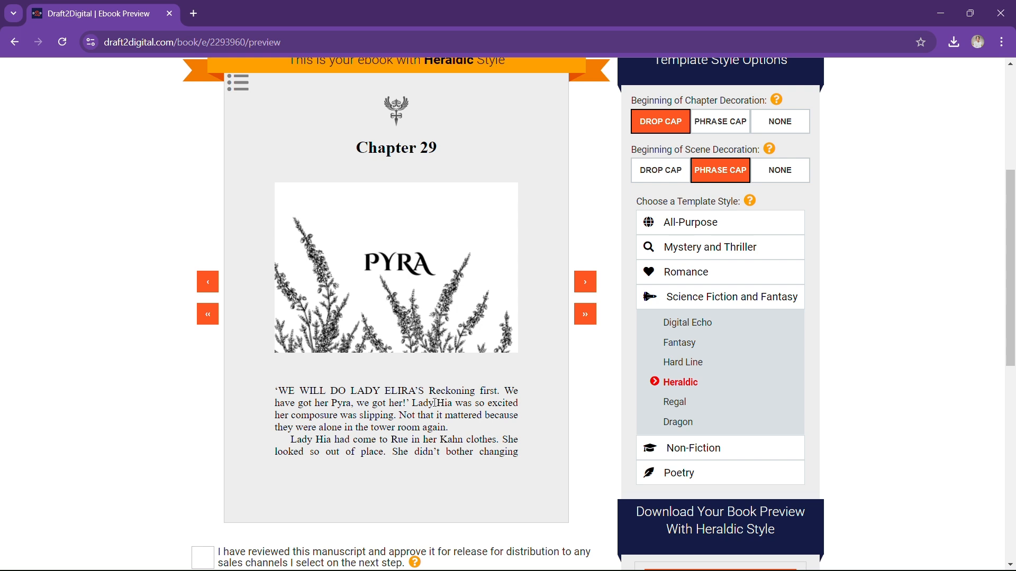
pyautogui.click(675, 222)
pyautogui.click(724, 257)
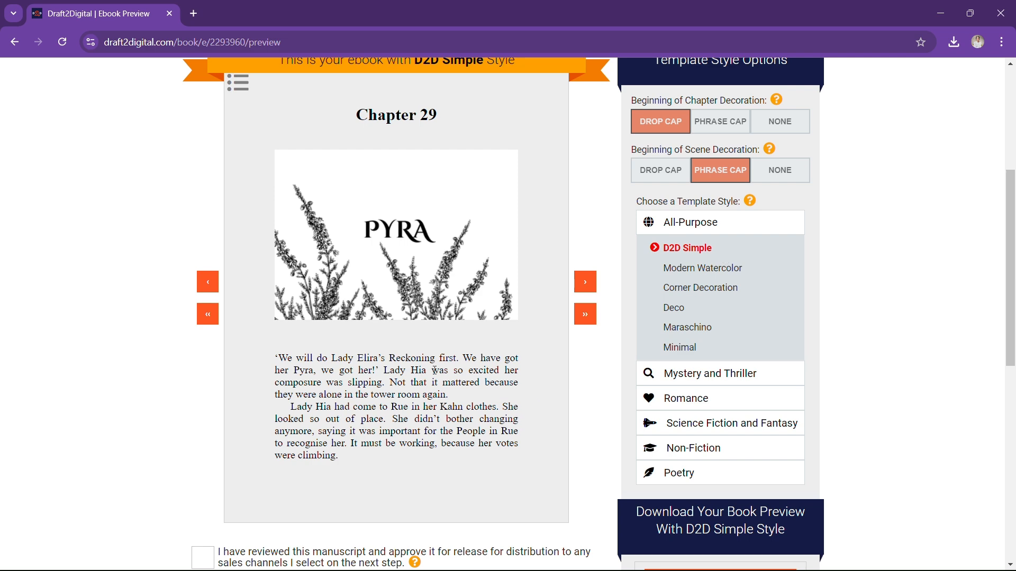
pyautogui.click(586, 283)
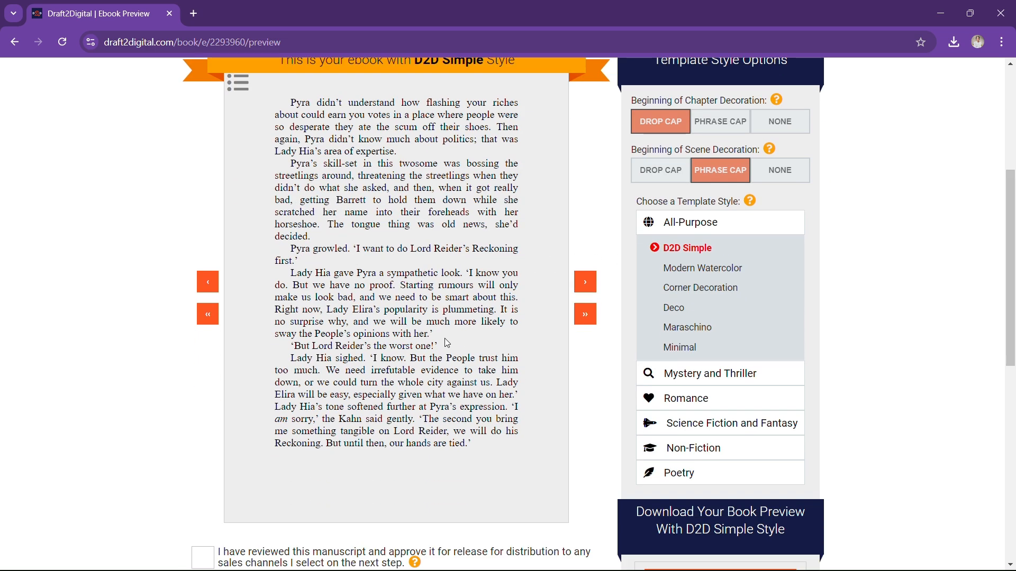
# Page forward in the preview and scroll down to finish reviewing the manuscript
pyautogui.click(585, 282)
pyautogui.scroll(-5, 398, 263)
pyautogui.scroll(6, 389, 267)
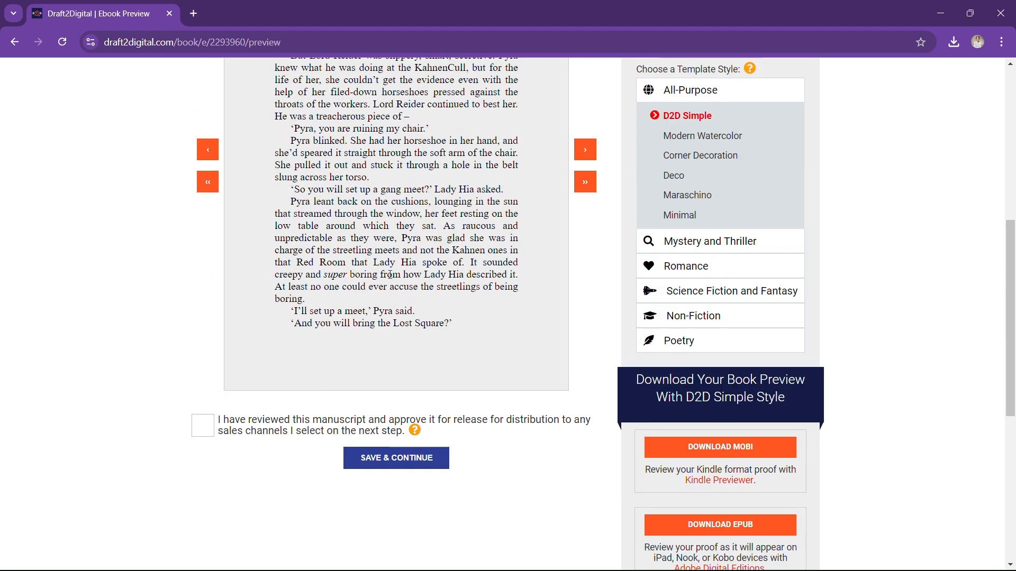
pyautogui.scroll(-1, 389, 270)
pyautogui.scroll(-5, 389, 271)
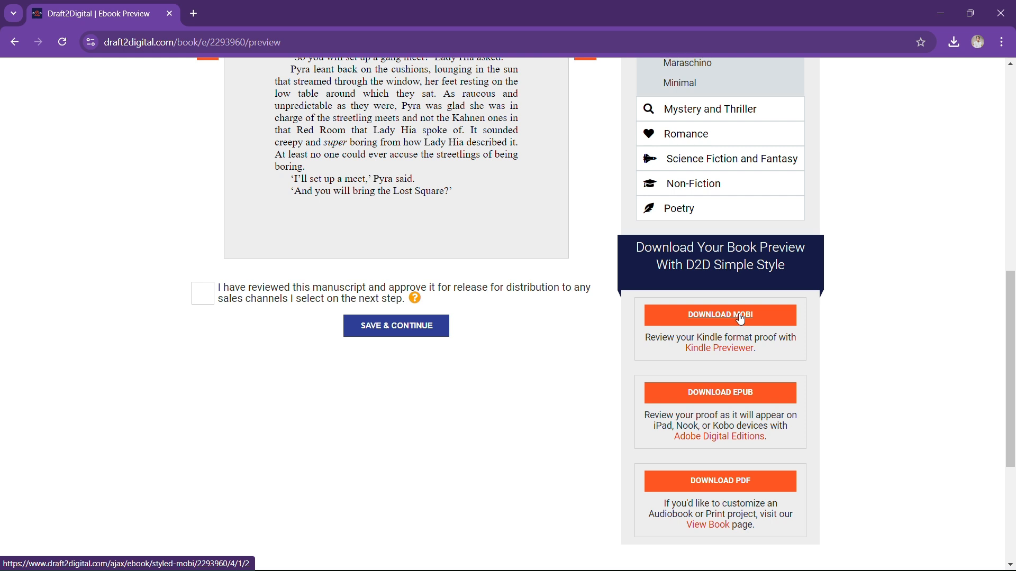
pyautogui.scroll(-1, 775, 318)
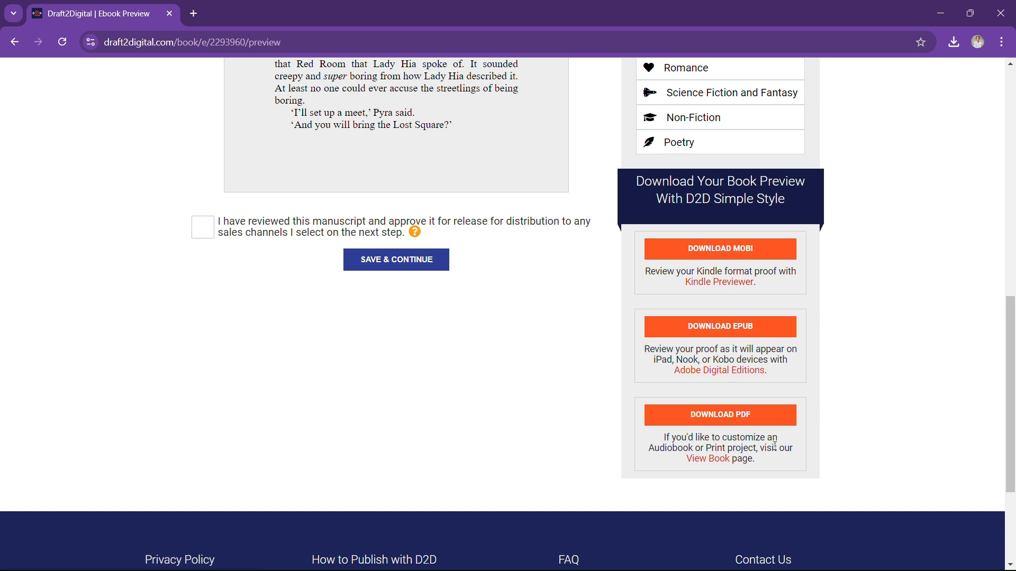
pyautogui.scroll(2, 774, 446)
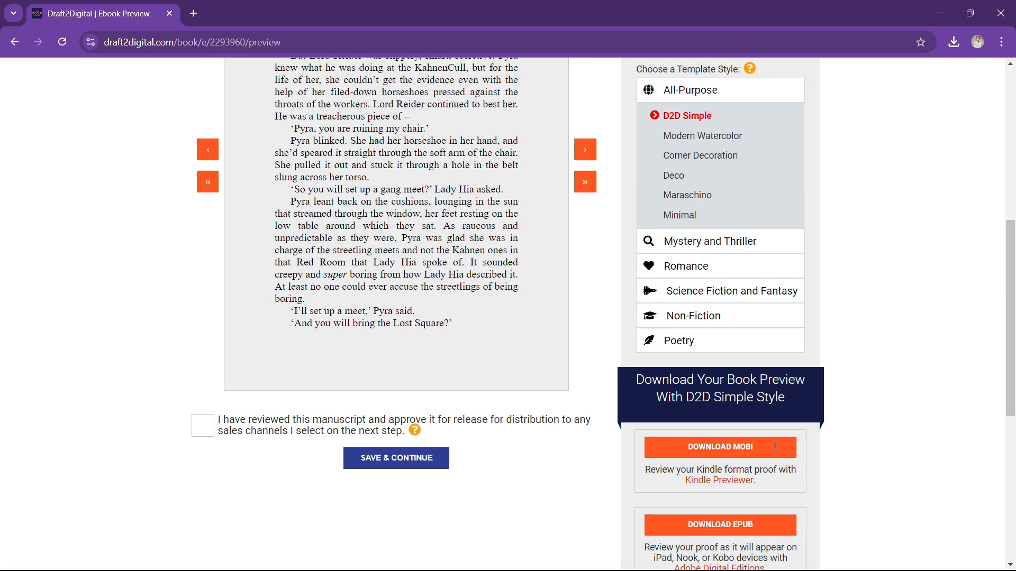
pyautogui.scroll(7, 914, 453)
pyautogui.scroll(-5, 922, 452)
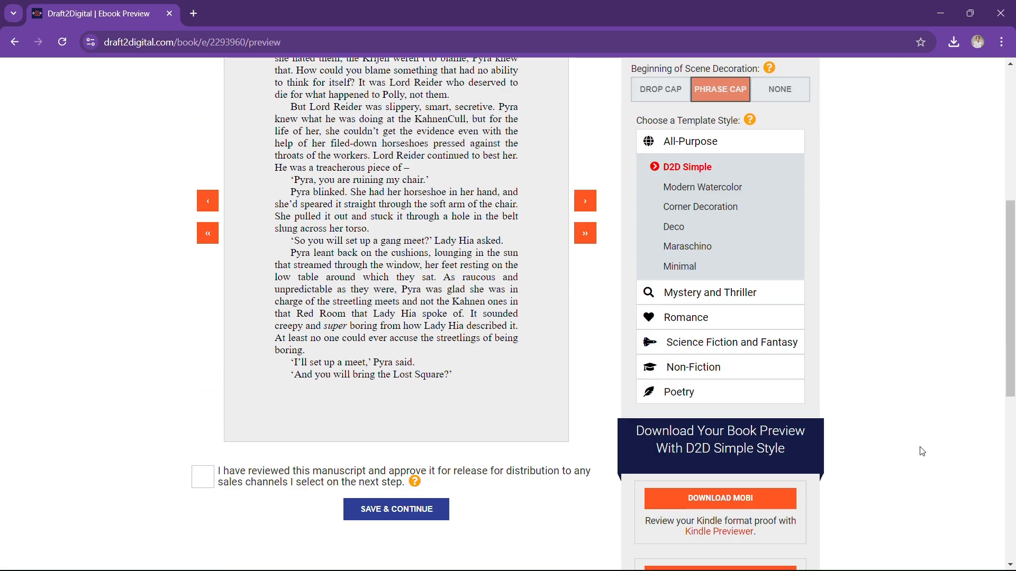
# Tick 'I have reviewed this manuscript' and save to reach the Ebook Publish step
pyautogui.click(197, 425)
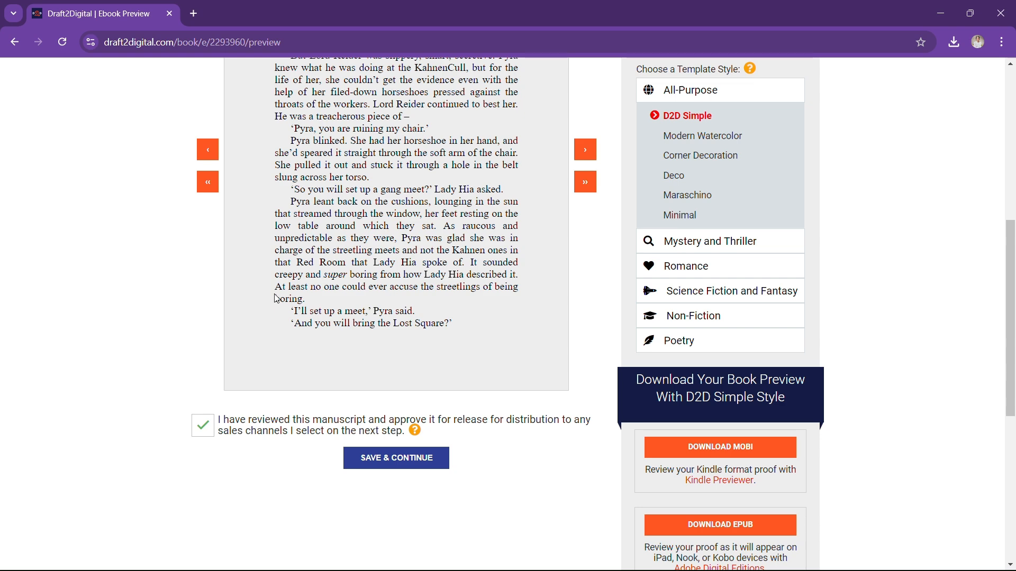
pyautogui.scroll(-2, 317, 344)
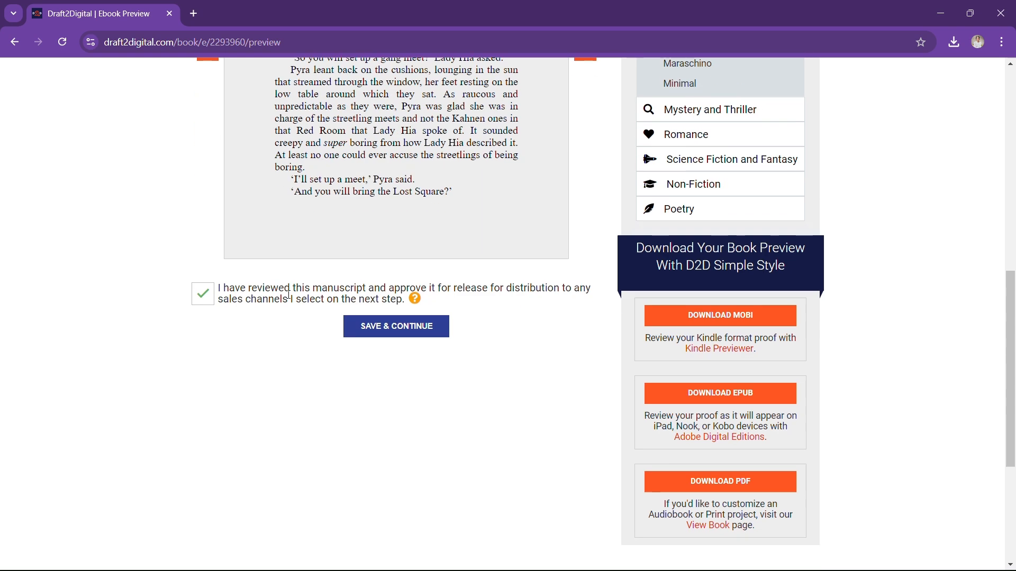
pyautogui.click(412, 333)
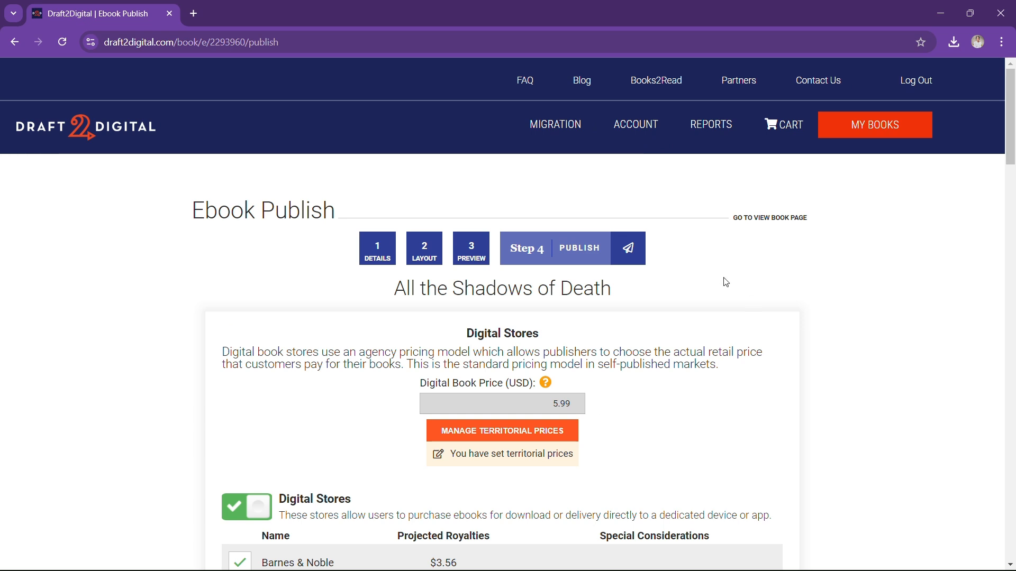
pyautogui.scroll(-2, 783, 265)
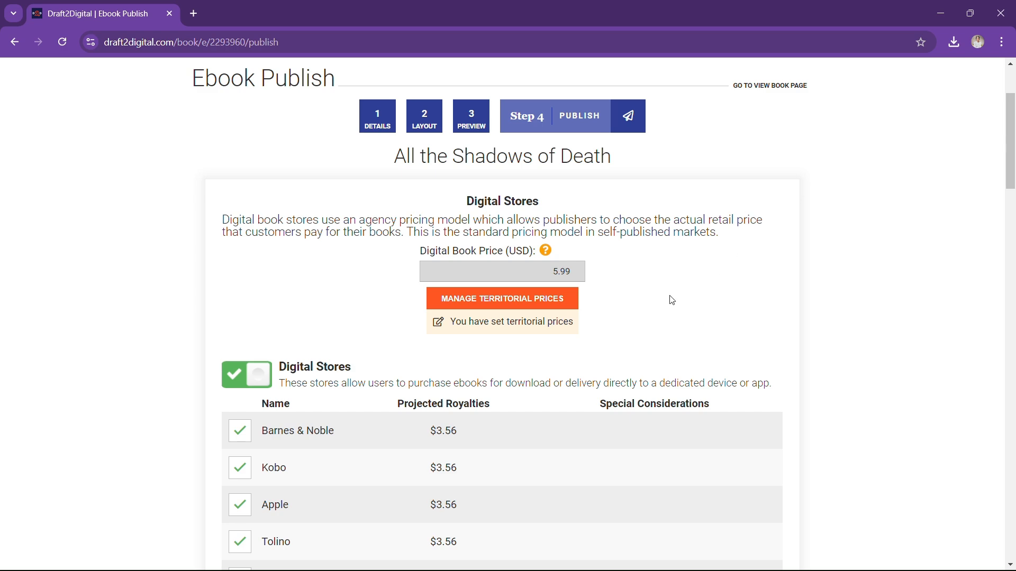
pyautogui.scroll(-5, 665, 290)
pyautogui.scroll(-5, 665, 291)
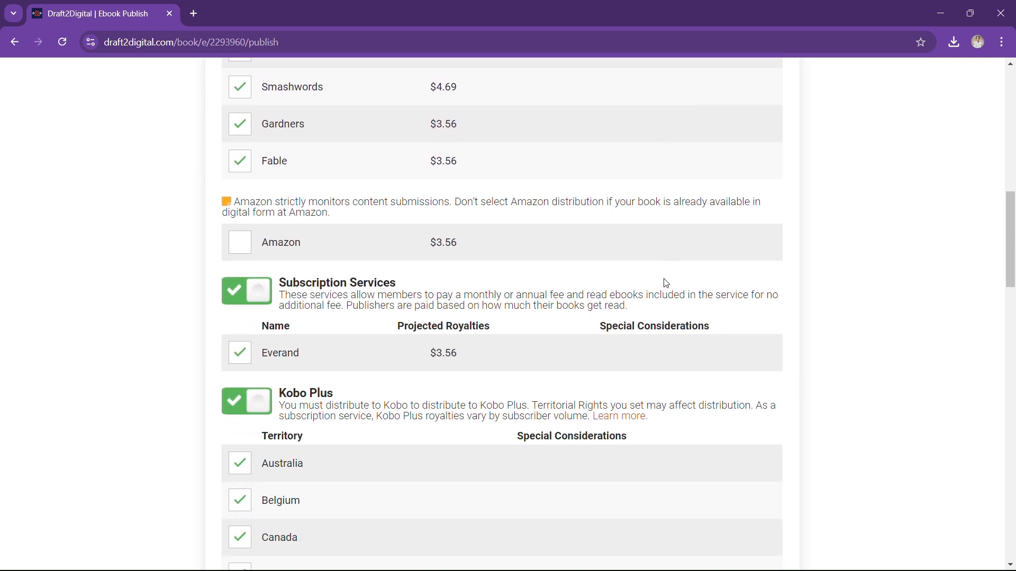
pyautogui.scroll(5, 665, 277)
pyautogui.scroll(1, 666, 275)
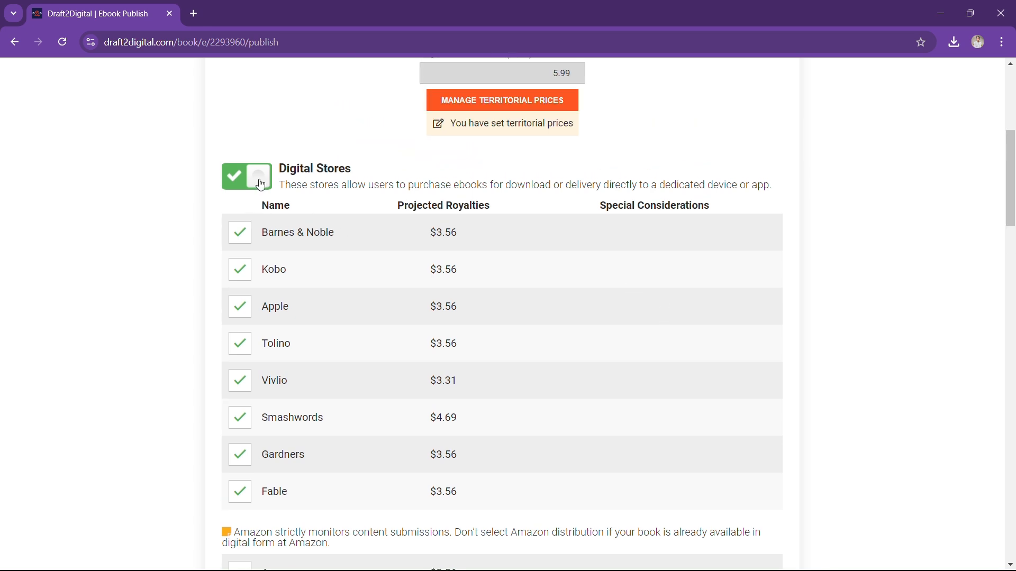
pyautogui.scroll(-4, 377, 254)
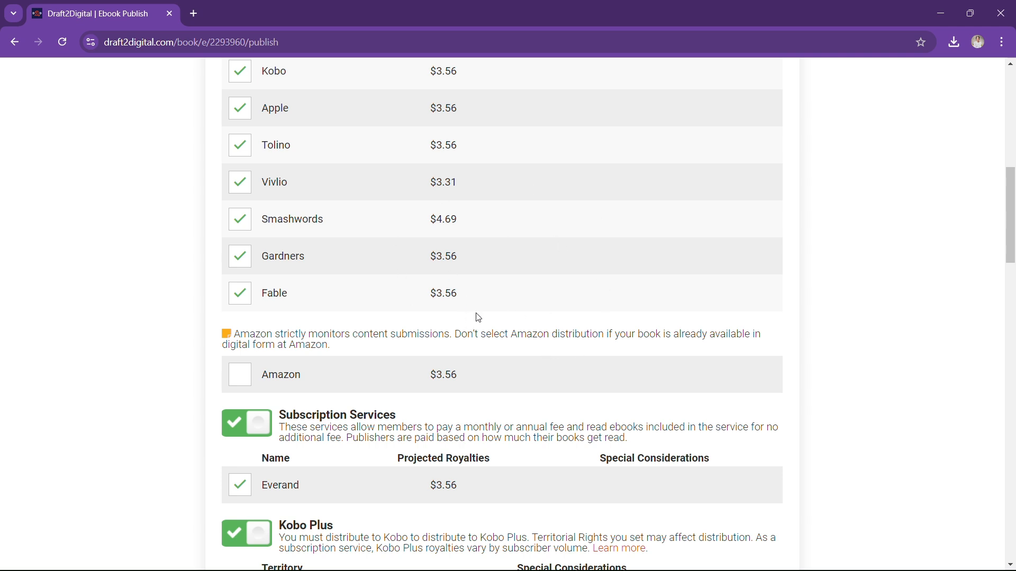
pyautogui.scroll(-1, 587, 365)
pyautogui.scroll(3, 621, 363)
pyautogui.scroll(-2, 625, 366)
pyautogui.scroll(1, 624, 367)
pyautogui.scroll(-1, 623, 366)
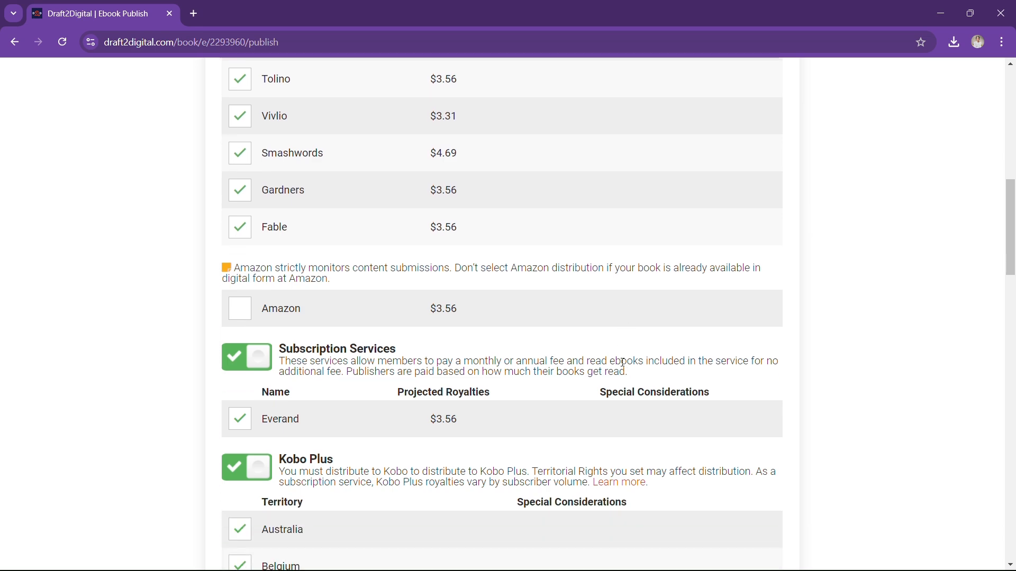
pyautogui.scroll(-2, 622, 362)
pyautogui.scroll(-2, 622, 370)
pyautogui.scroll(-11, 349, 233)
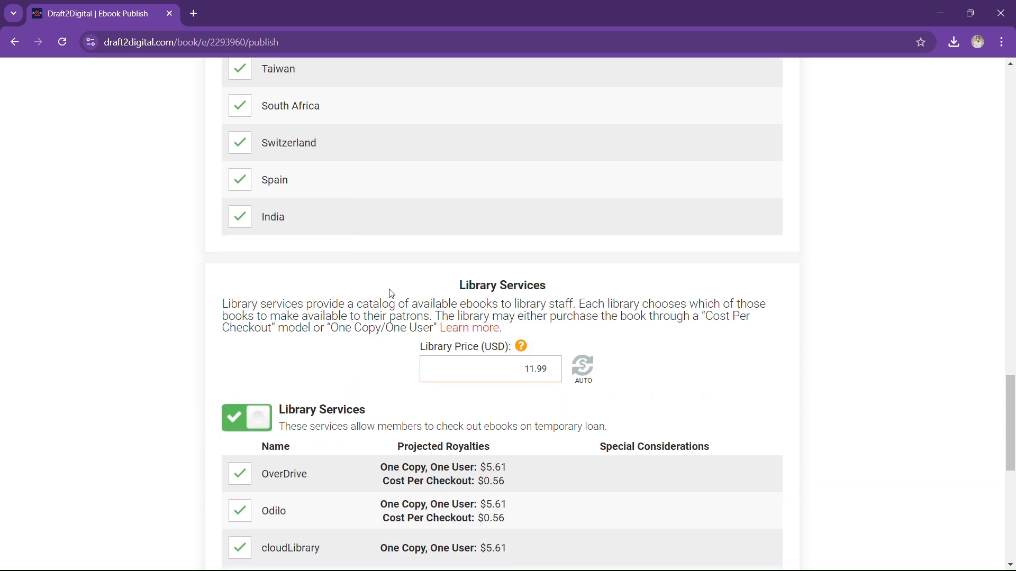
pyautogui.scroll(5, 389, 292)
pyautogui.scroll(5, 392, 294)
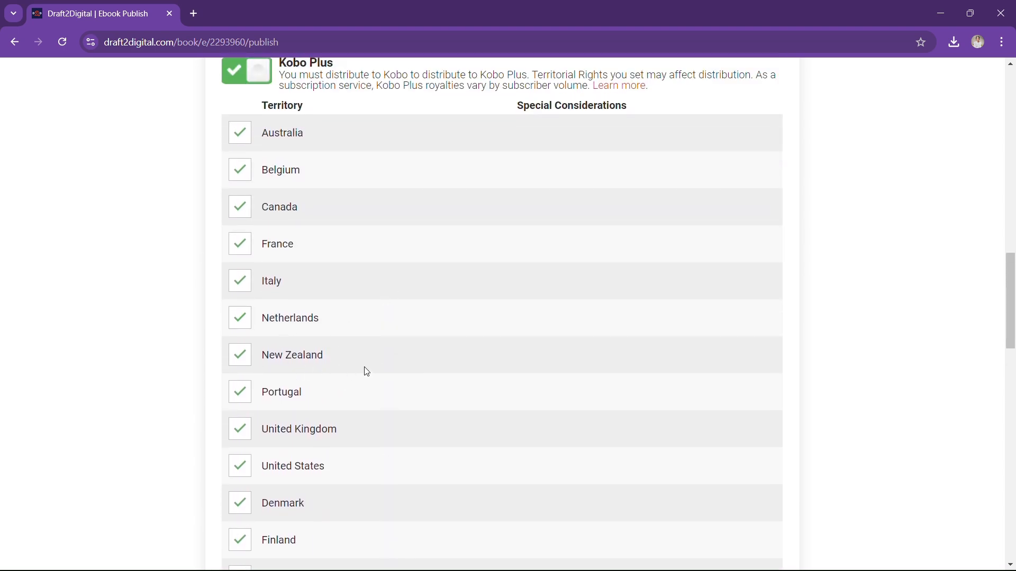
pyautogui.scroll(-5, 486, 347)
pyautogui.scroll(-4, 546, 330)
pyautogui.scroll(12, 545, 334)
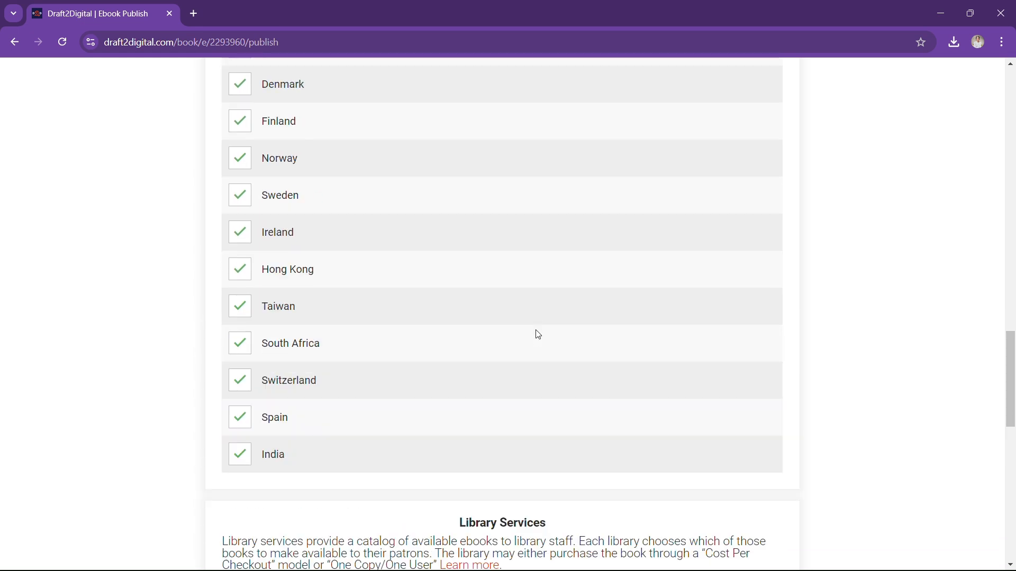
pyautogui.scroll(12, 538, 335)
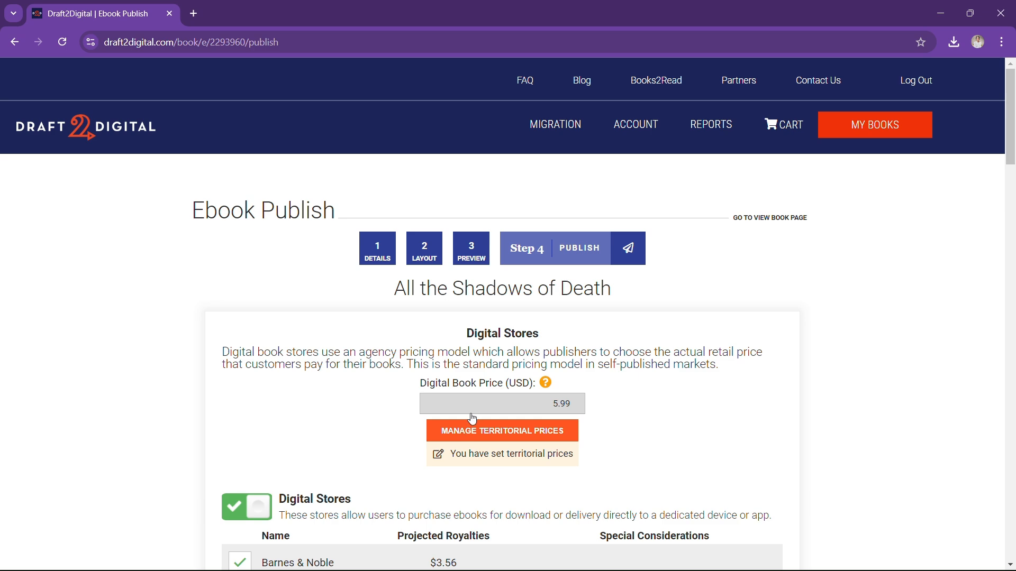
pyautogui.scroll(-3, 449, 321)
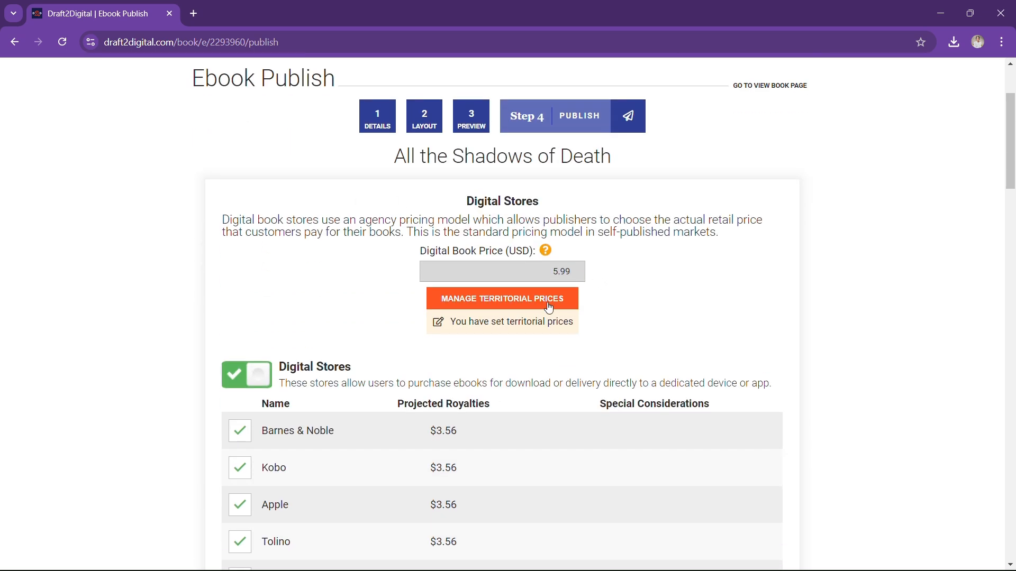
# Show the territorial prices pairing 5.99 USD with 4.99 GBP, 5.50 EUR and 855 JPY
pyautogui.click(527, 304)
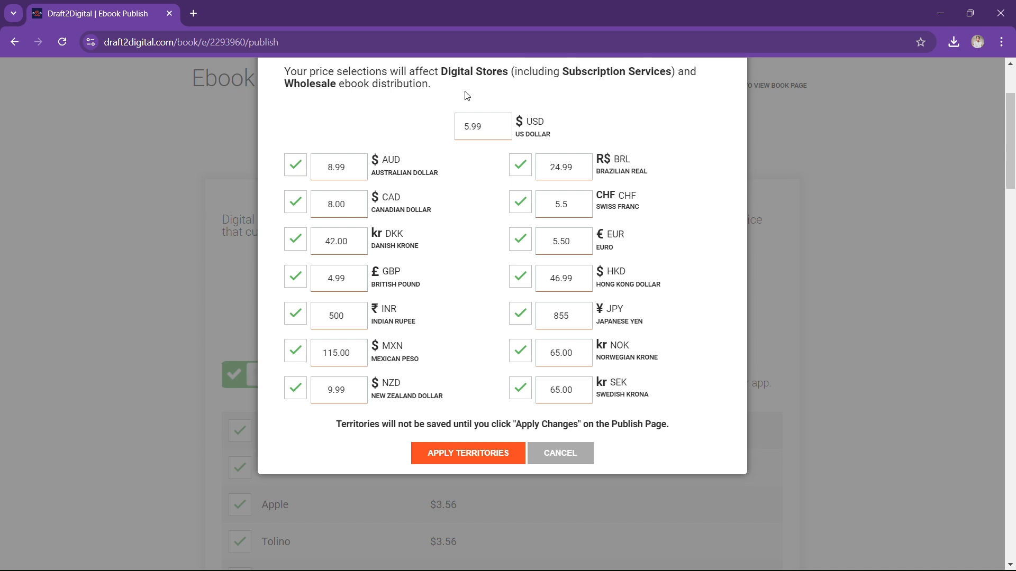
# Cancel territorial pricing unchanged and review stores, territories and the 11.99 USD library price with seven channels
pyautogui.click(571, 456)
pyautogui.scroll(-5, 630, 302)
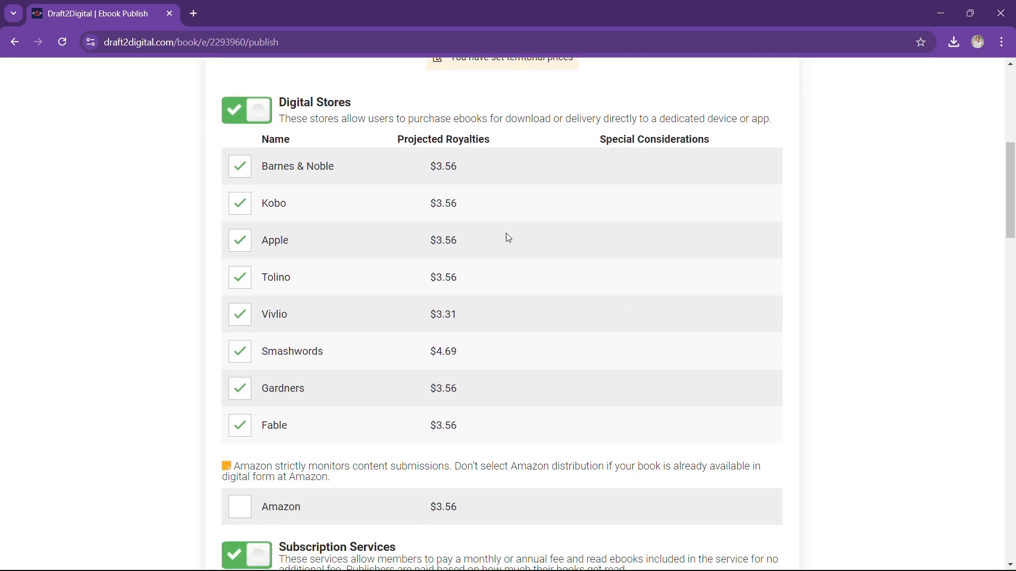
pyautogui.scroll(-17, 580, 199)
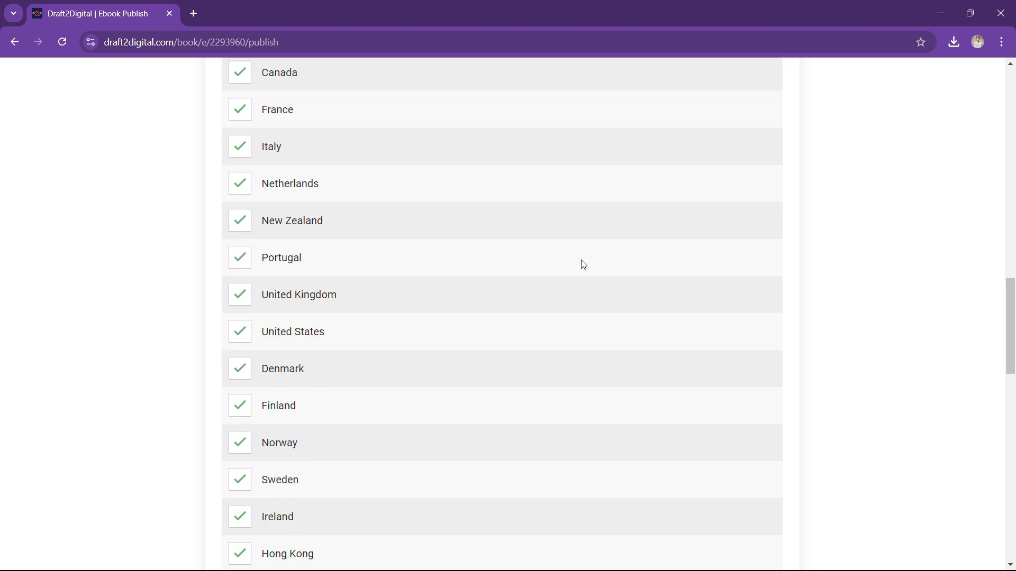
pyautogui.scroll(-9, 583, 264)
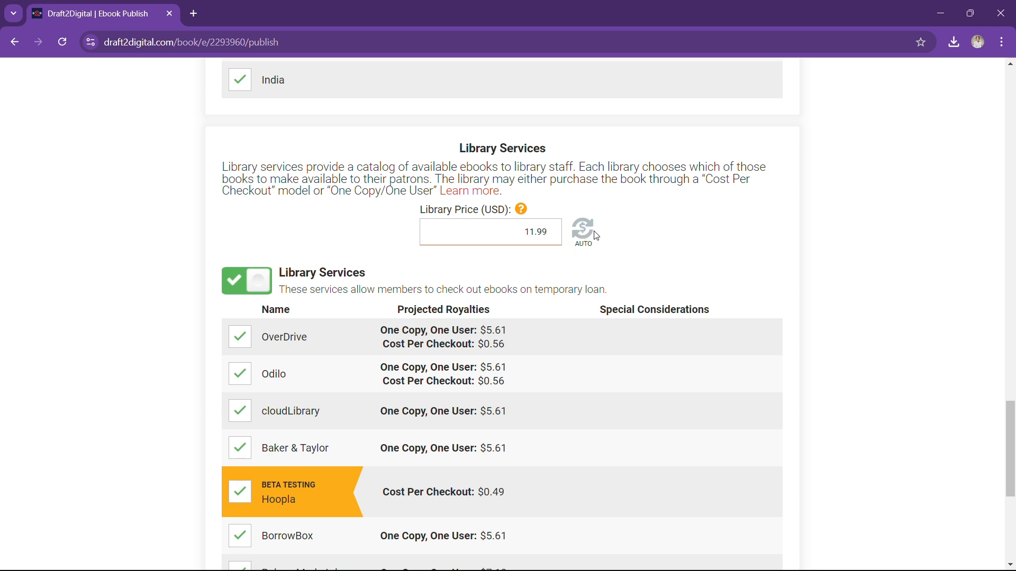
pyautogui.scroll(-3, 200, 381)
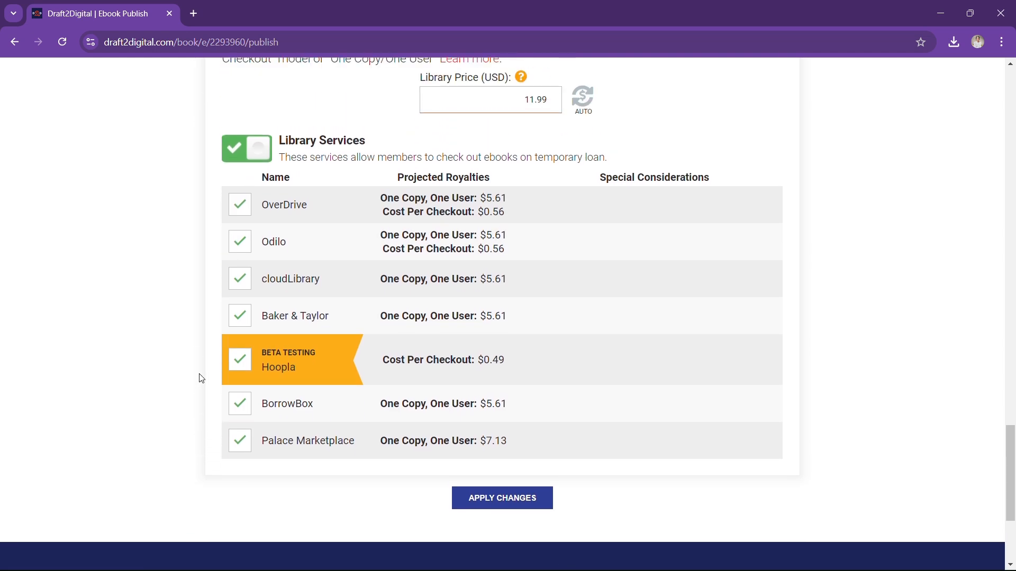
pyautogui.scroll(1, 202, 379)
pyautogui.scroll(2, 200, 378)
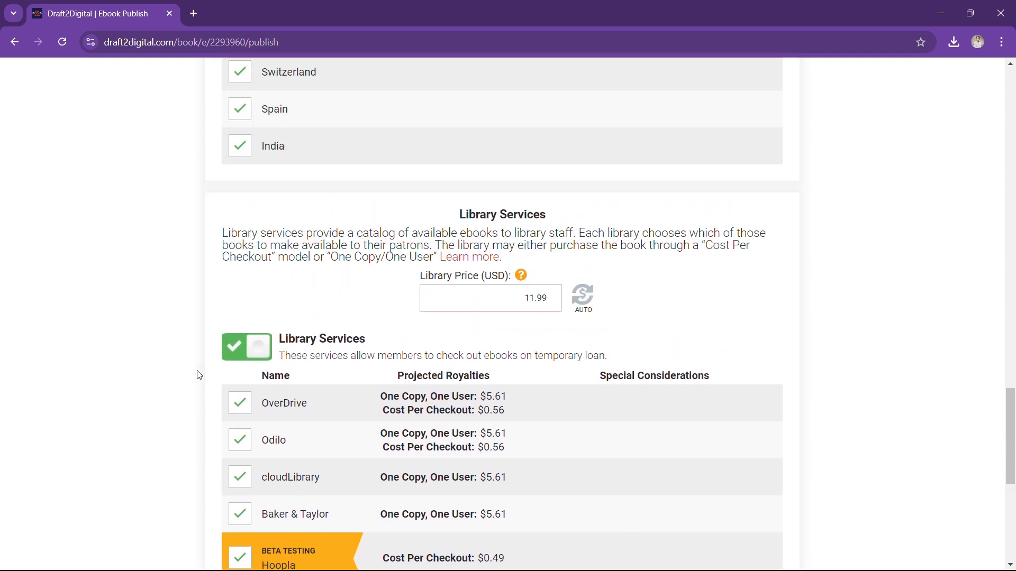
pyautogui.scroll(-1, 198, 375)
pyautogui.scroll(-1, 198, 375)
pyautogui.scroll(-1, 195, 374)
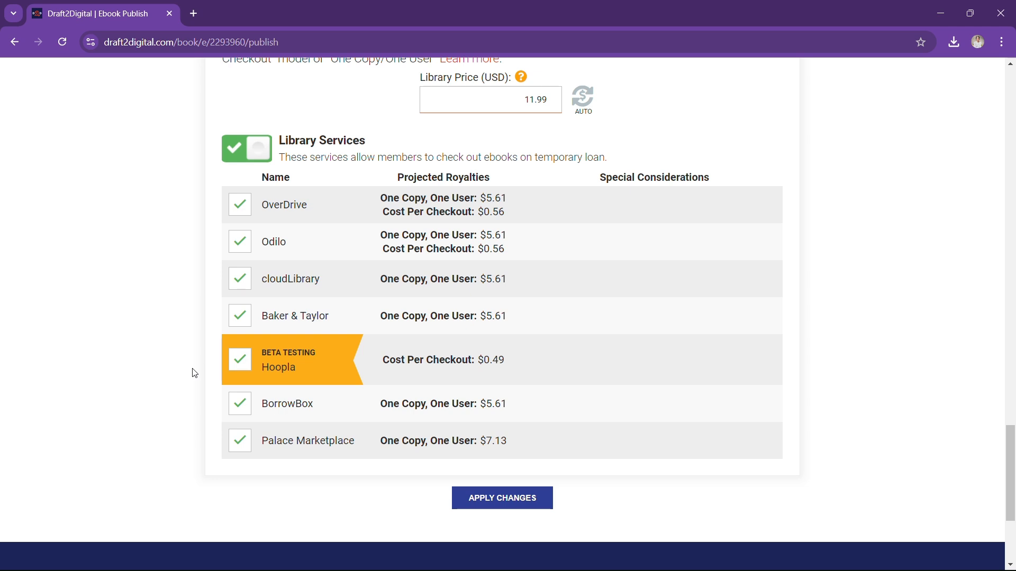
pyautogui.scroll(3, 193, 373)
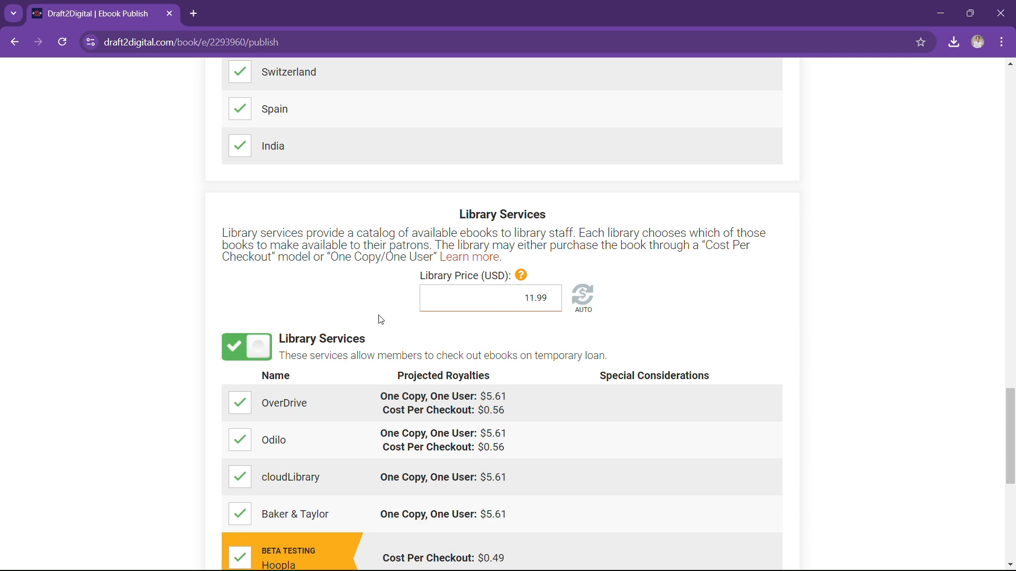
pyautogui.scroll(-8, 585, 356)
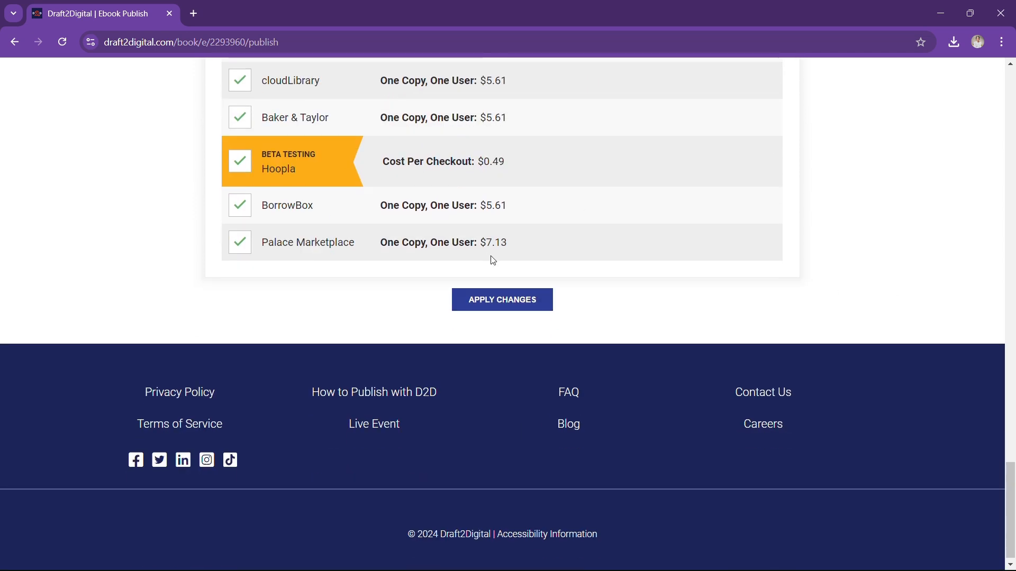
# Apply changes, declare original creator with full rights, and publish All the Shadows of Death
pyautogui.click(517, 303)
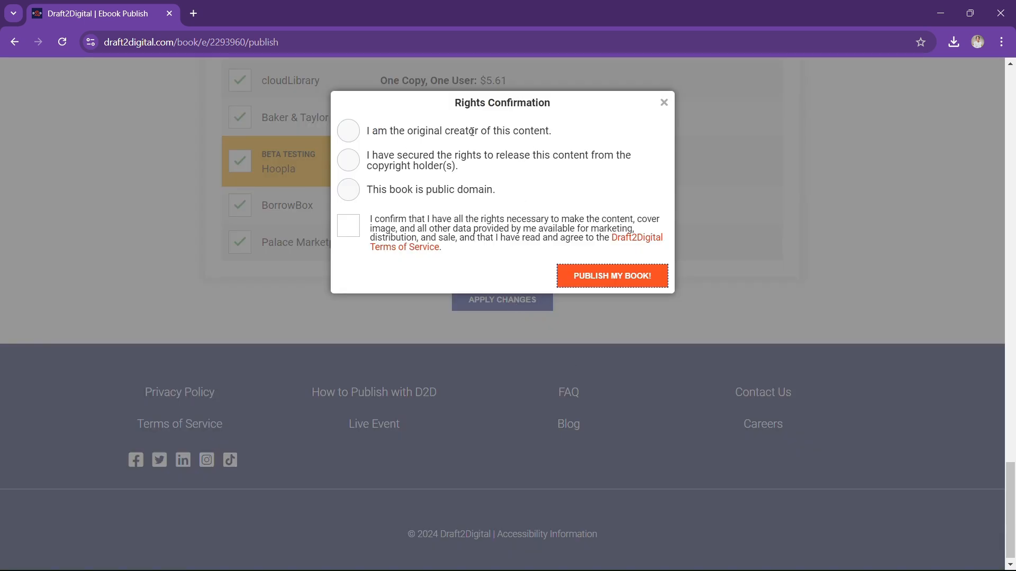
pyautogui.click(354, 140)
pyautogui.click(357, 235)
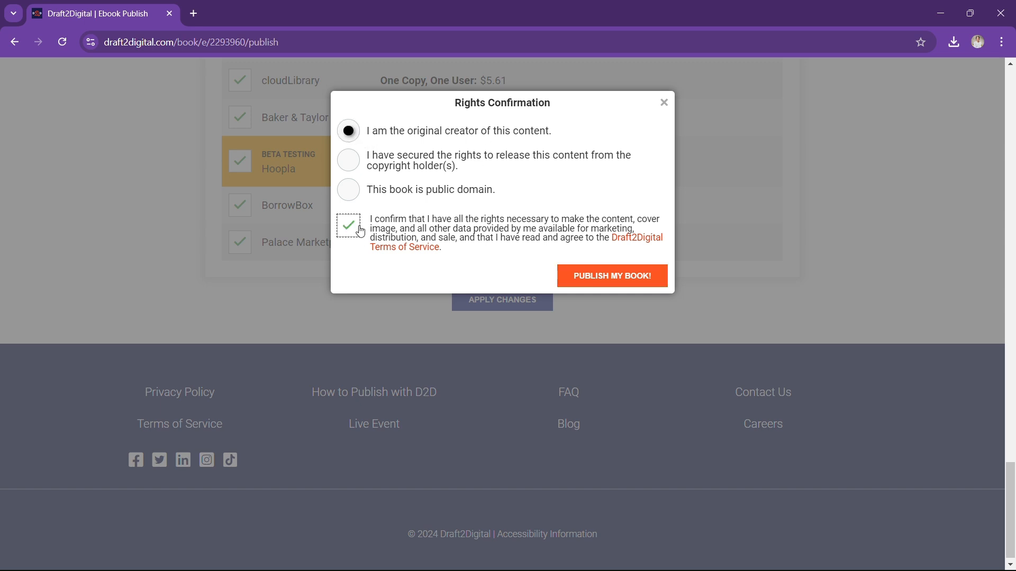
pyautogui.click(637, 285)
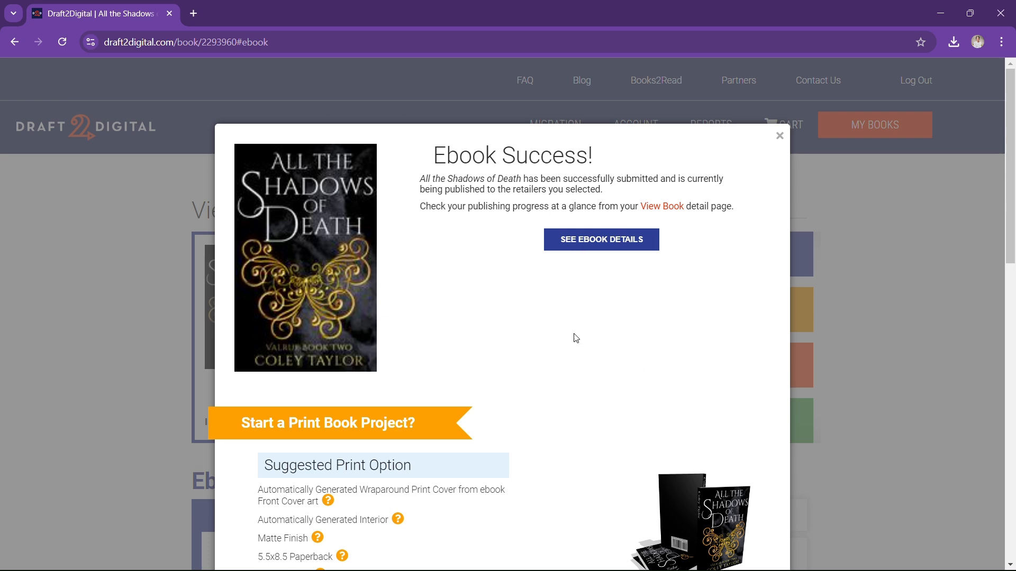
# View the ebook details, checking every retailer listed under Publishing dated 22 SEP 2024
pyautogui.click(593, 242)
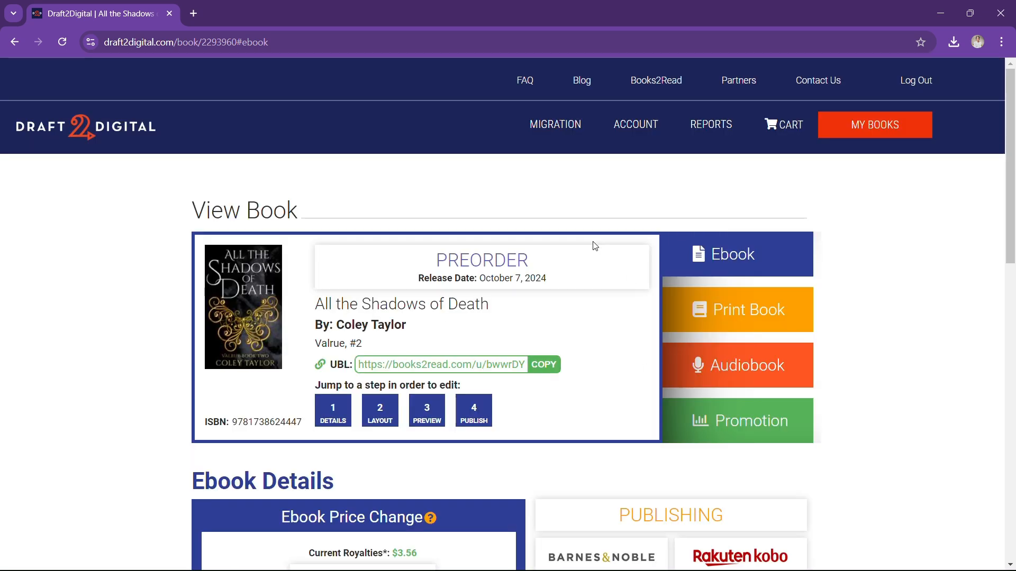
pyautogui.scroll(-5, 594, 246)
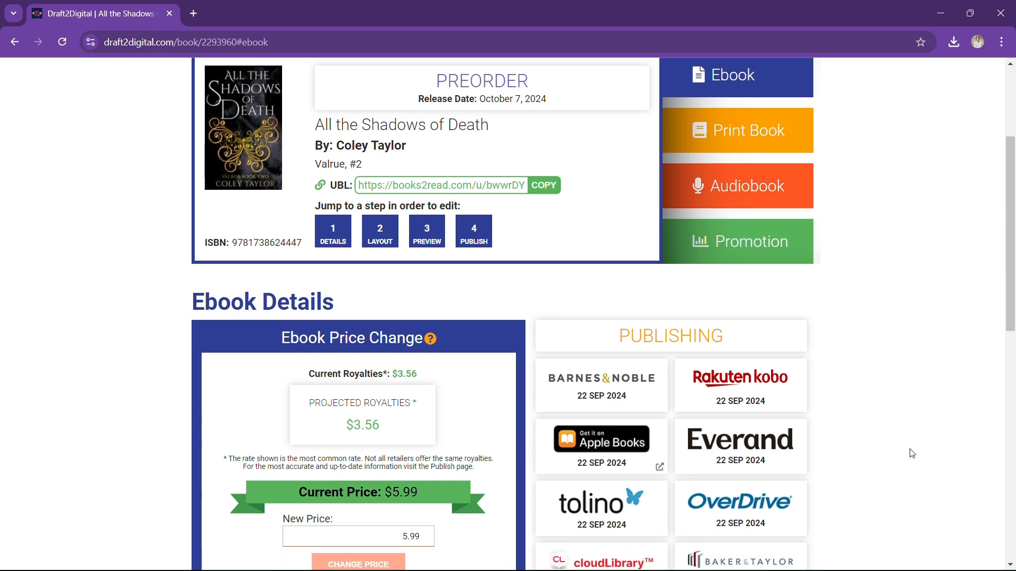
pyautogui.scroll(-6, 733, 376)
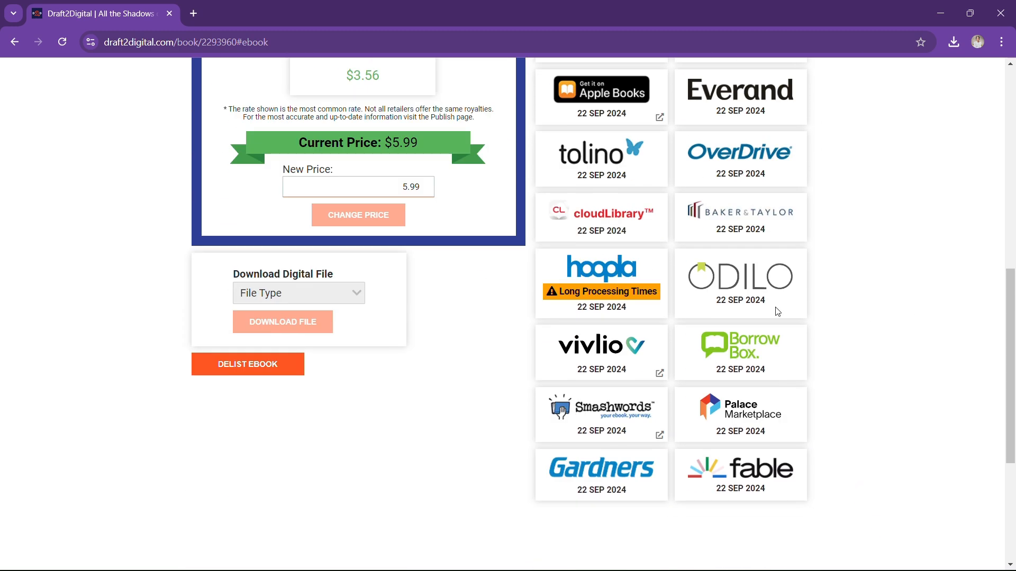
pyautogui.scroll(4, 714, 318)
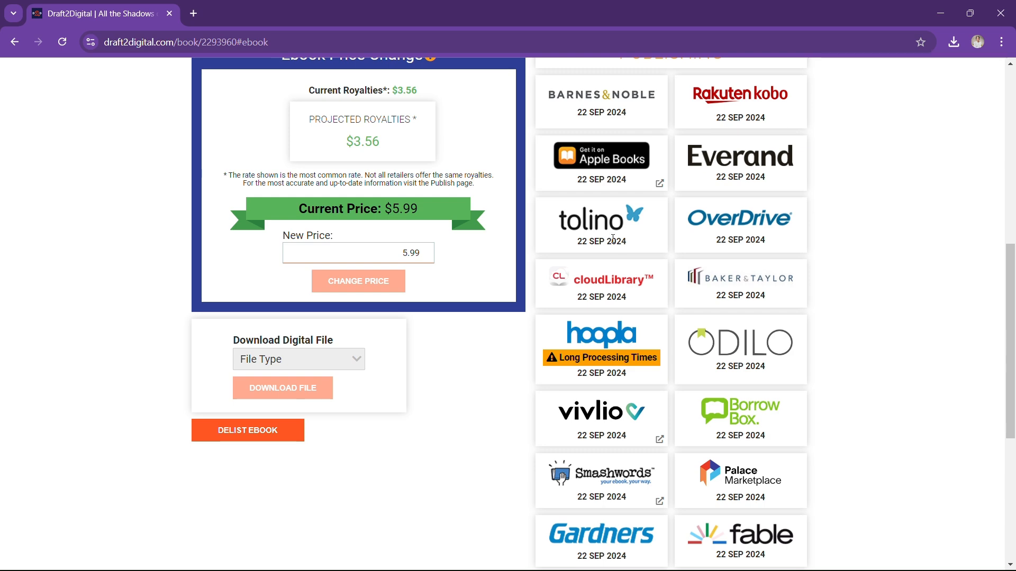
pyautogui.scroll(5, 689, 276)
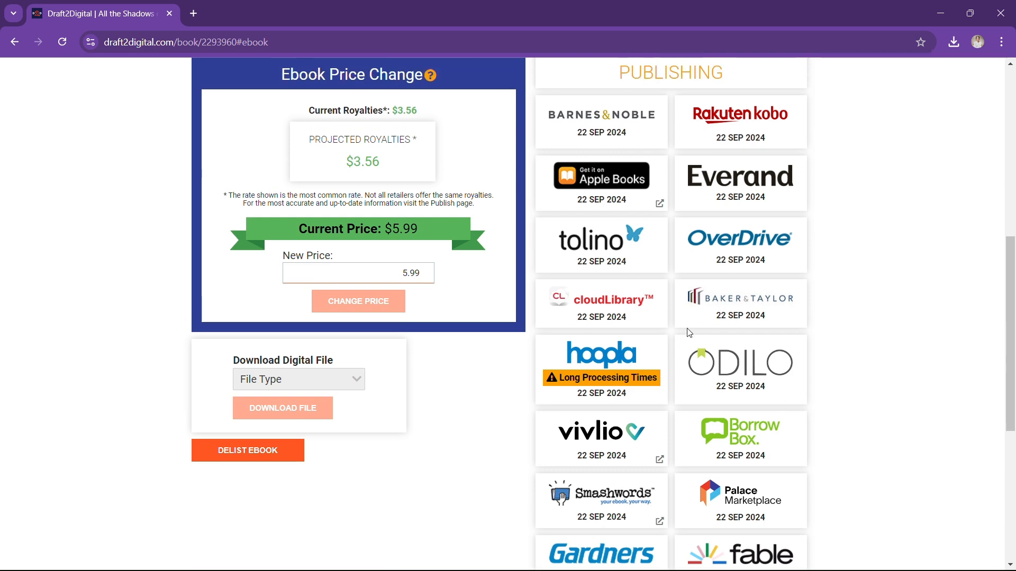
pyautogui.scroll(4, 687, 327)
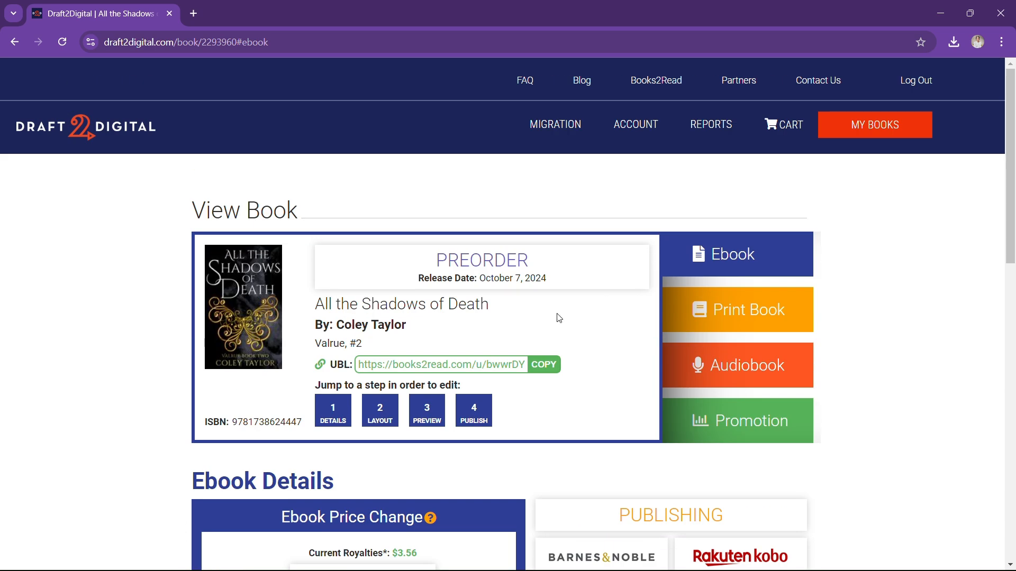